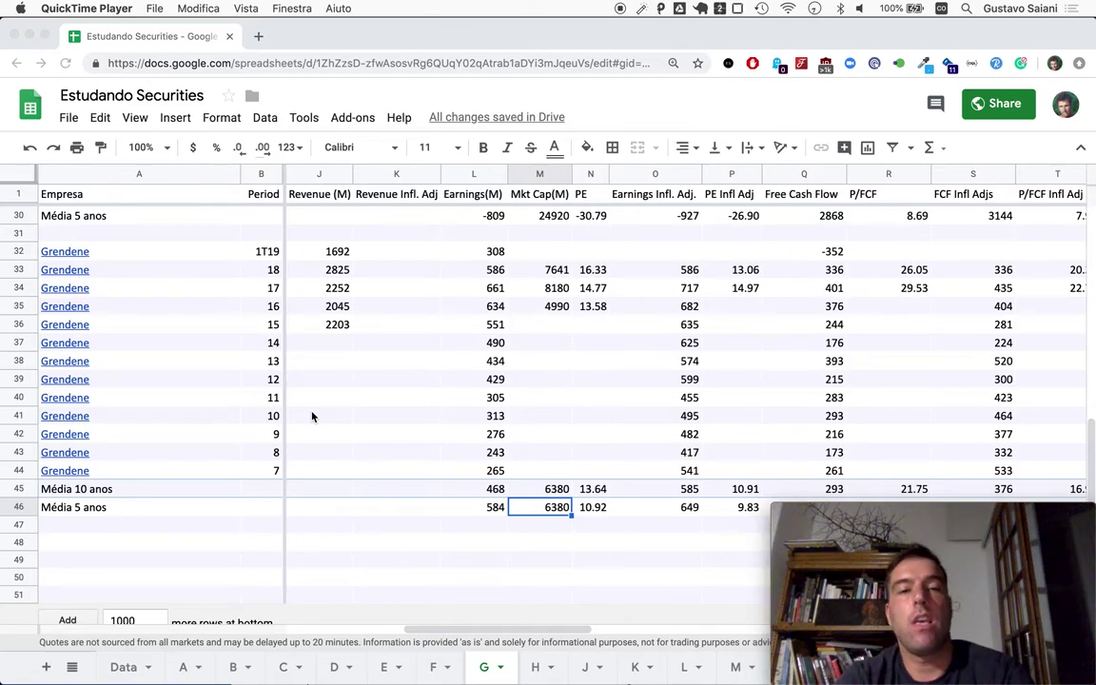
Step: Bring the Naive Investor note in Notational Velocity to the front over the Grendene sheet
key(super+Tab)
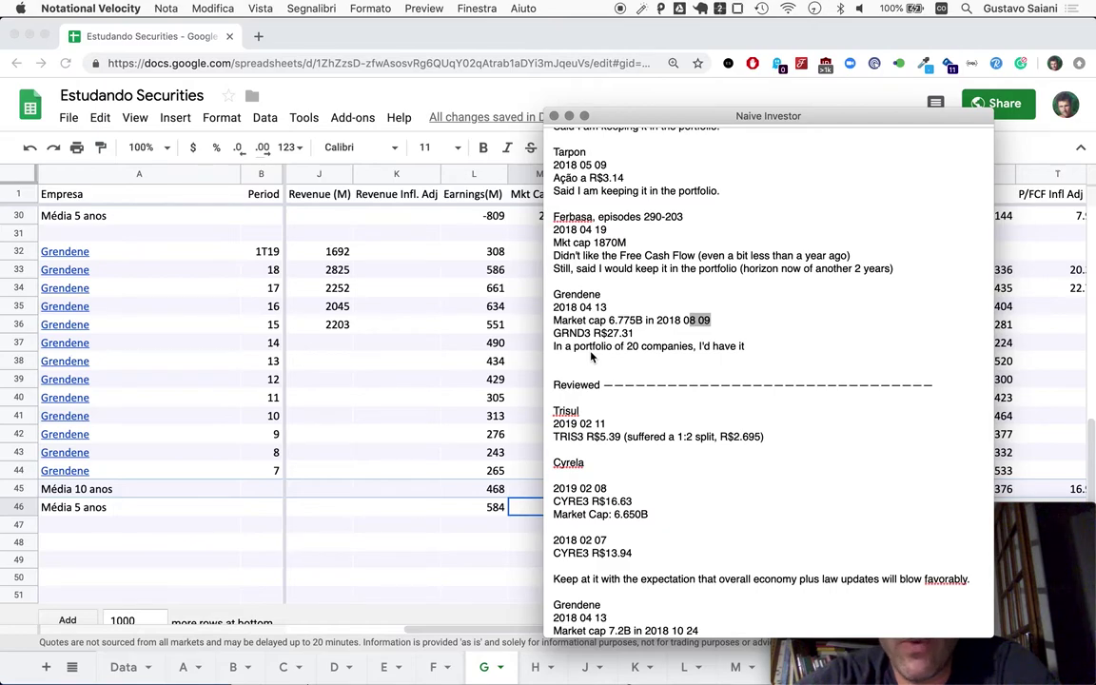
Step: Scroll through the note's Grendene entry and Reviewed section, then return to the Estudando Securities sheet
scroll(591, 355, up, 3)
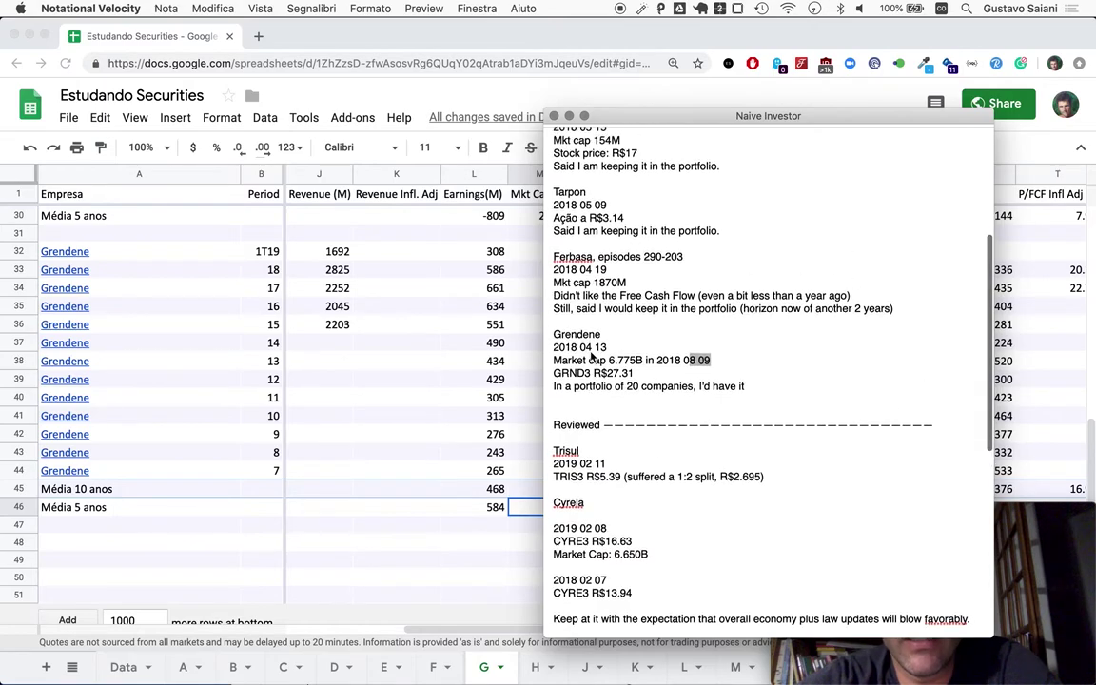
scroll(591, 355, up, 5)
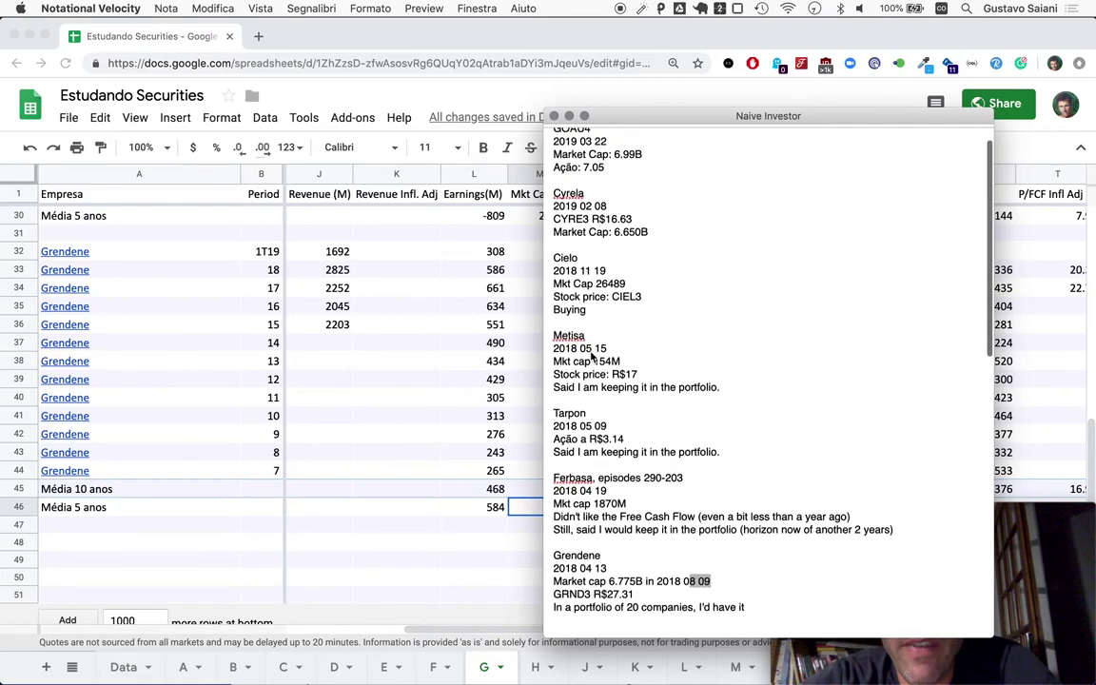
scroll(591, 357, down, 5)
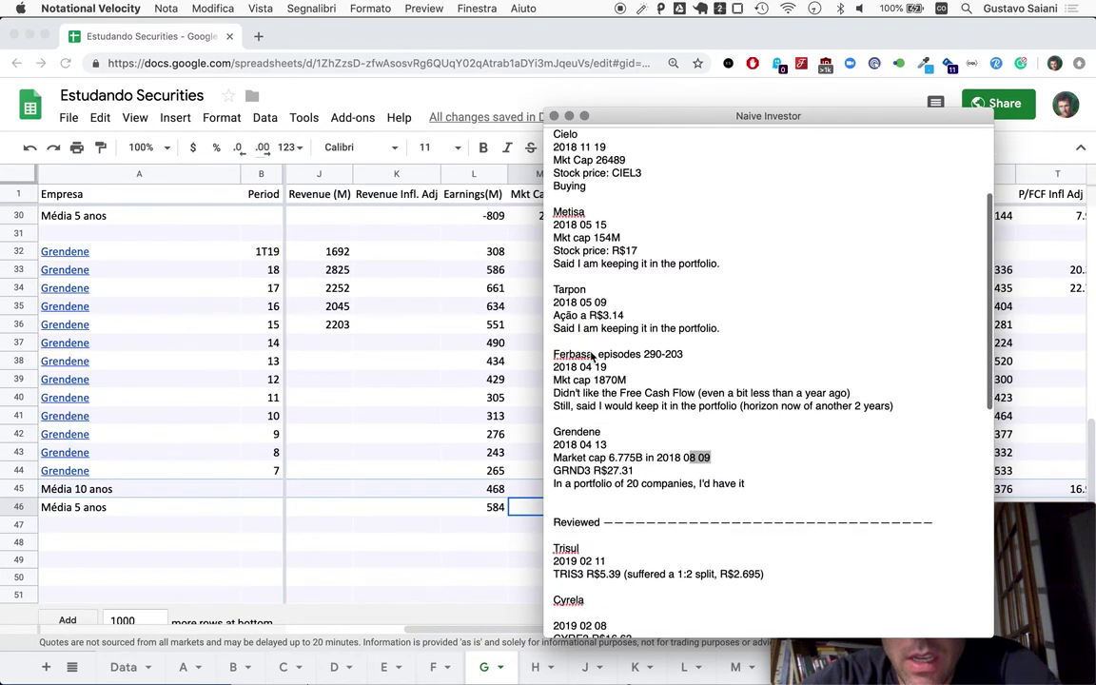
scroll(591, 355, down, 3)
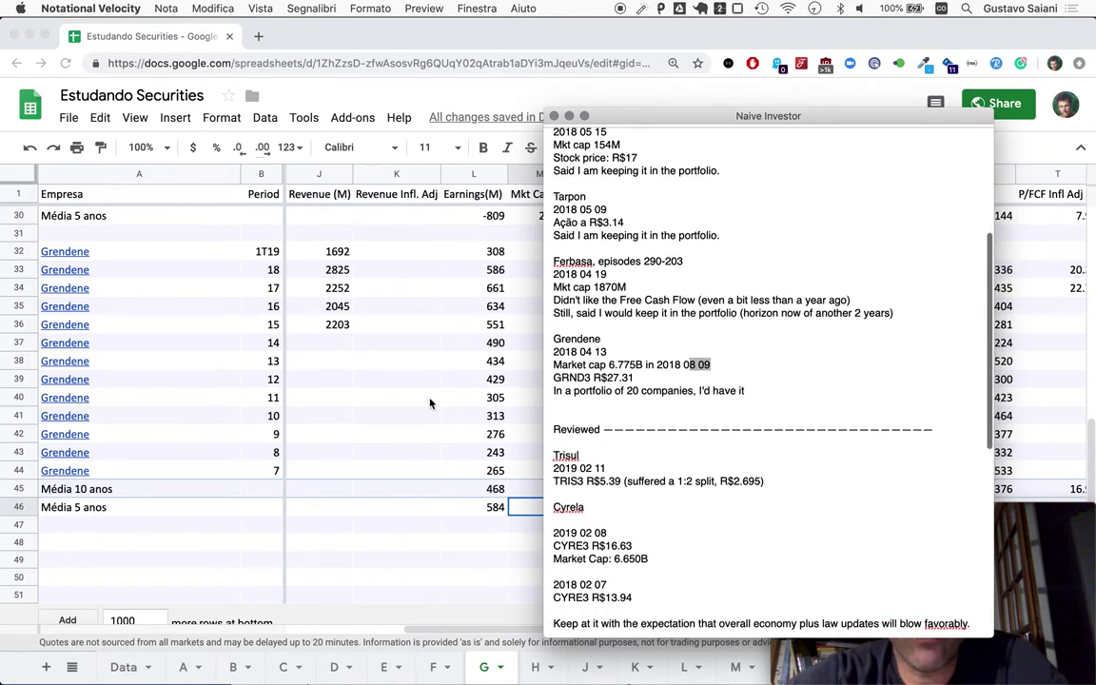
key(super+Tab)
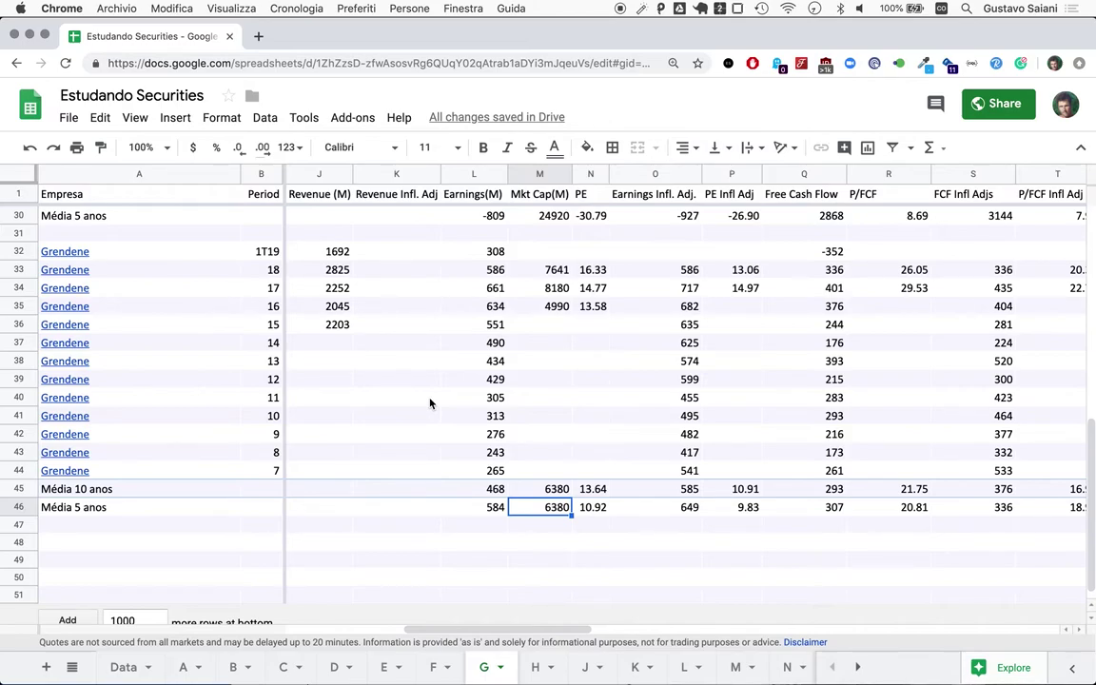
scroll(429, 403, left, 5)
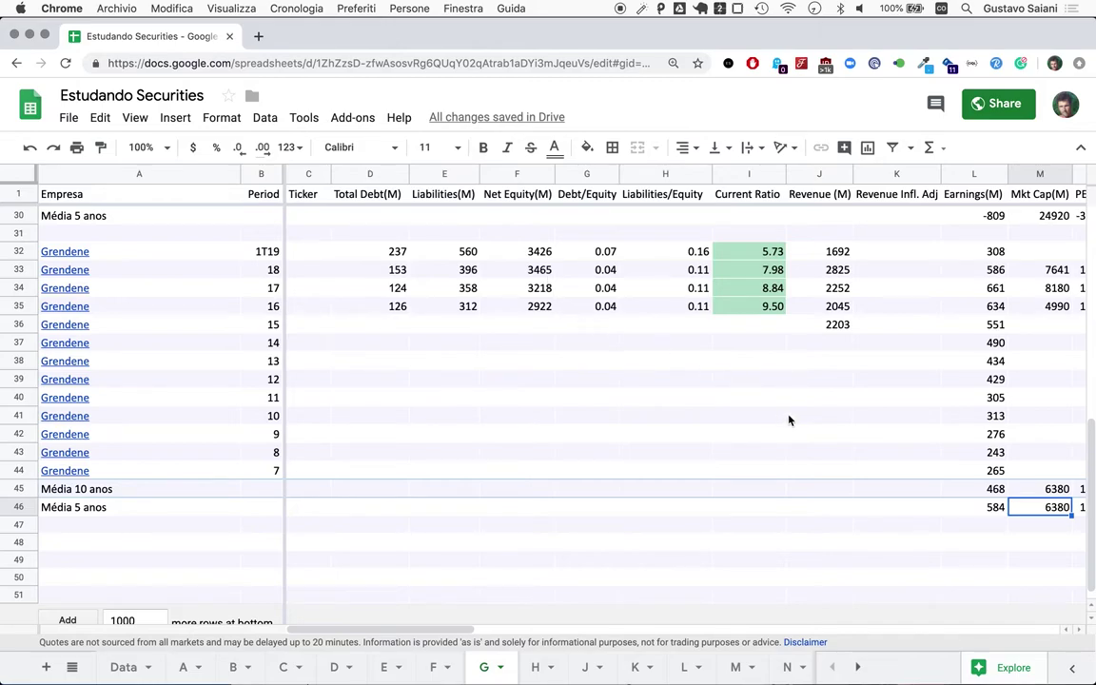
scroll(788, 420, right, 2)
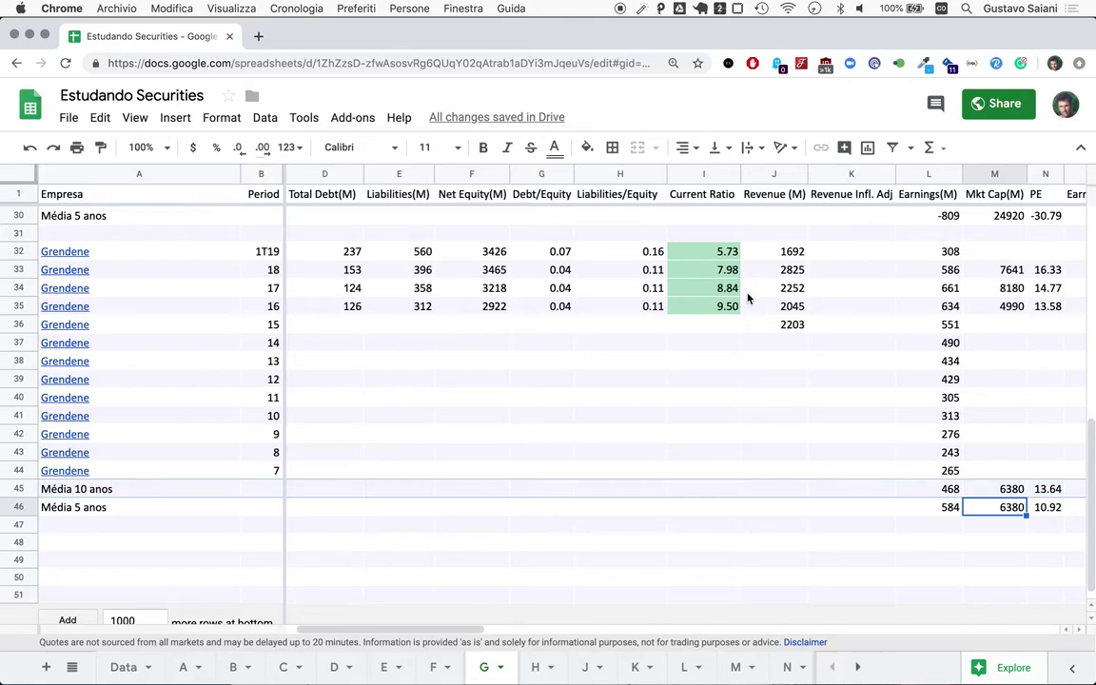
scroll(747, 366, right, 3)
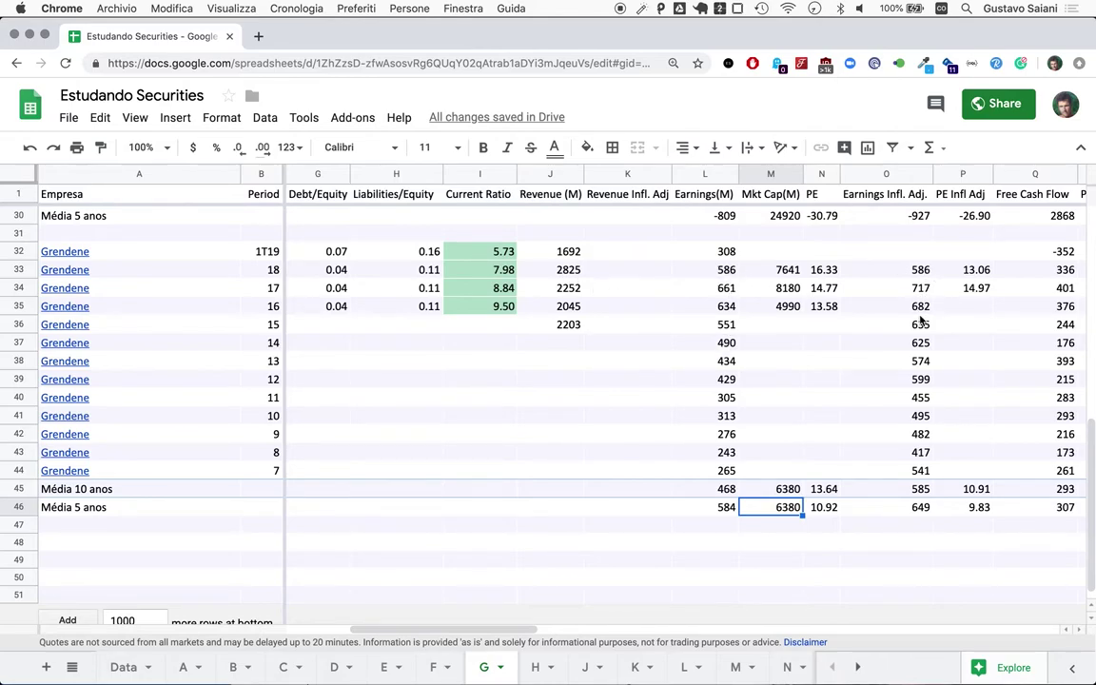
scroll(920, 323, right, 1)
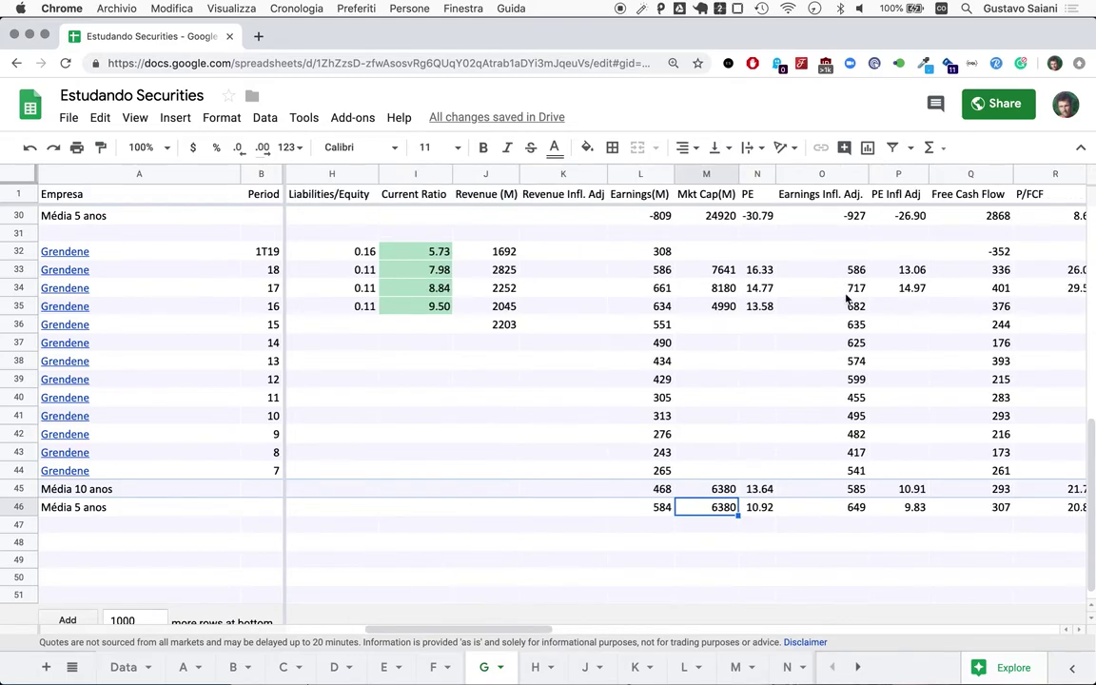
scroll(917, 290, right, 3)
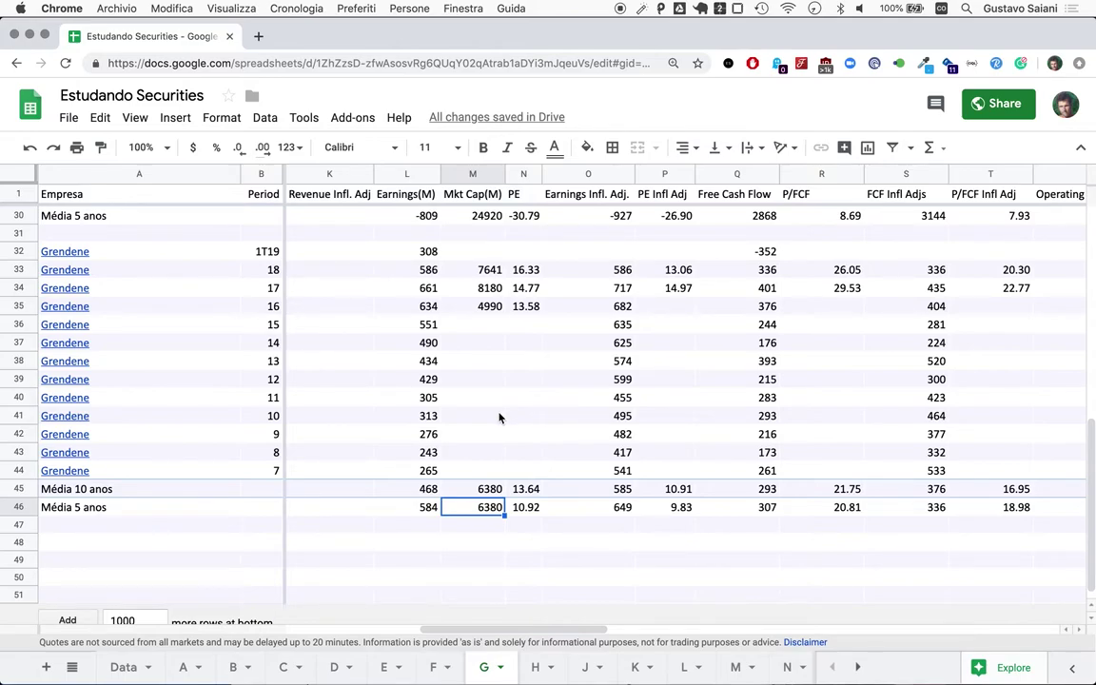
scroll(499, 417, left, 8)
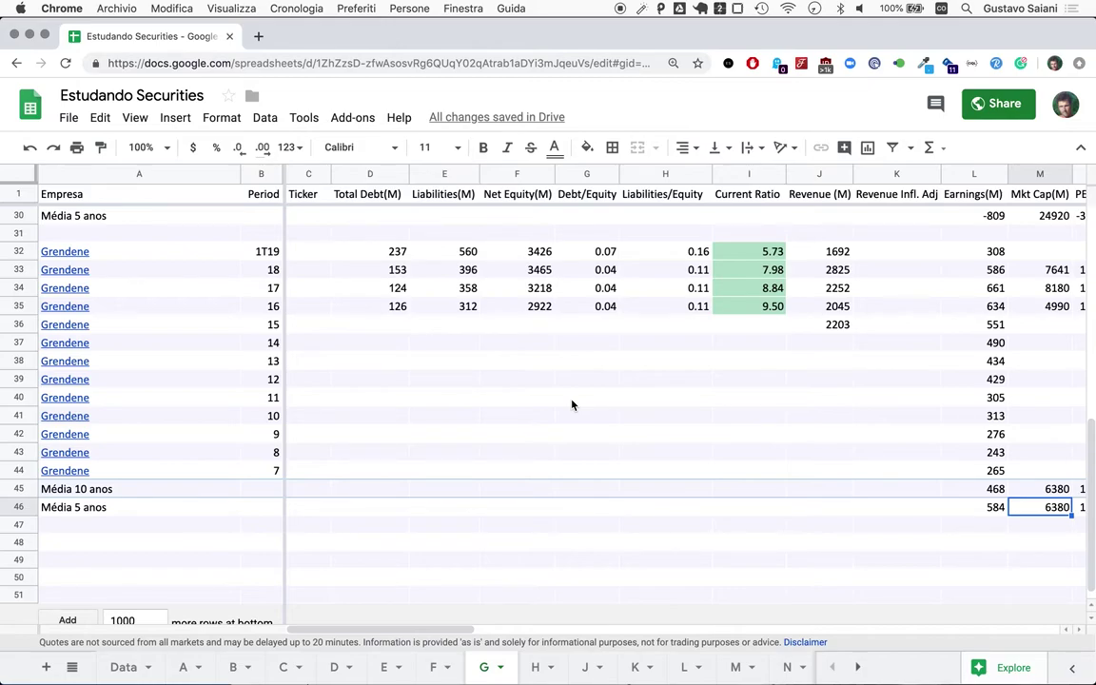
scroll(635, 436, right, 5)
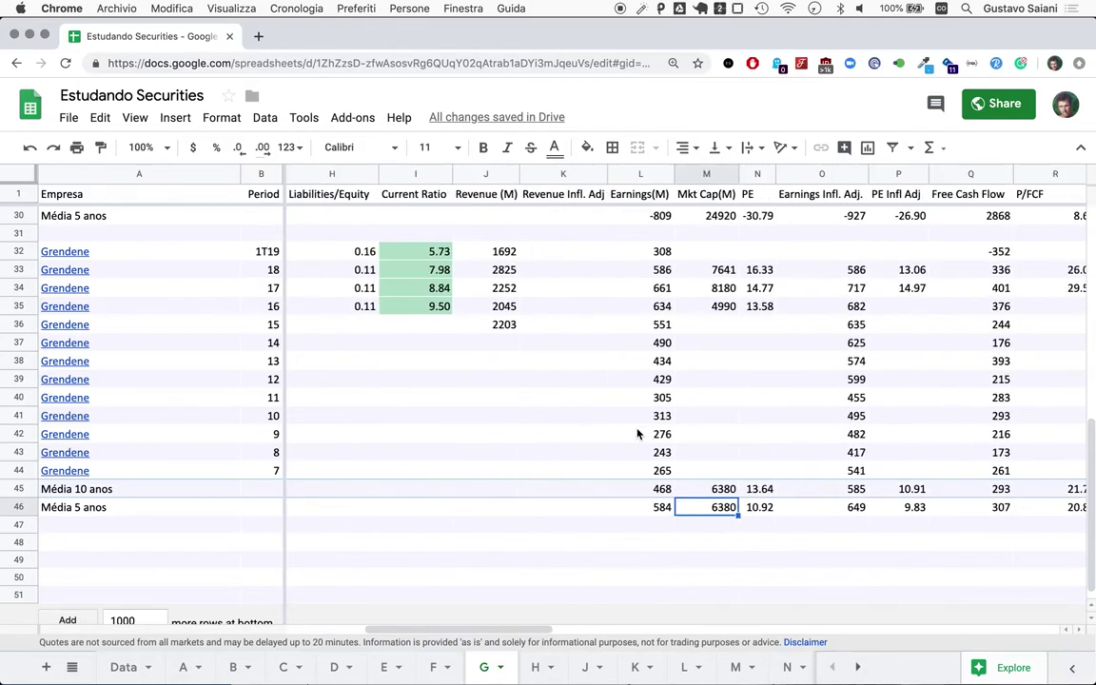
scroll(659, 251, right, 2)
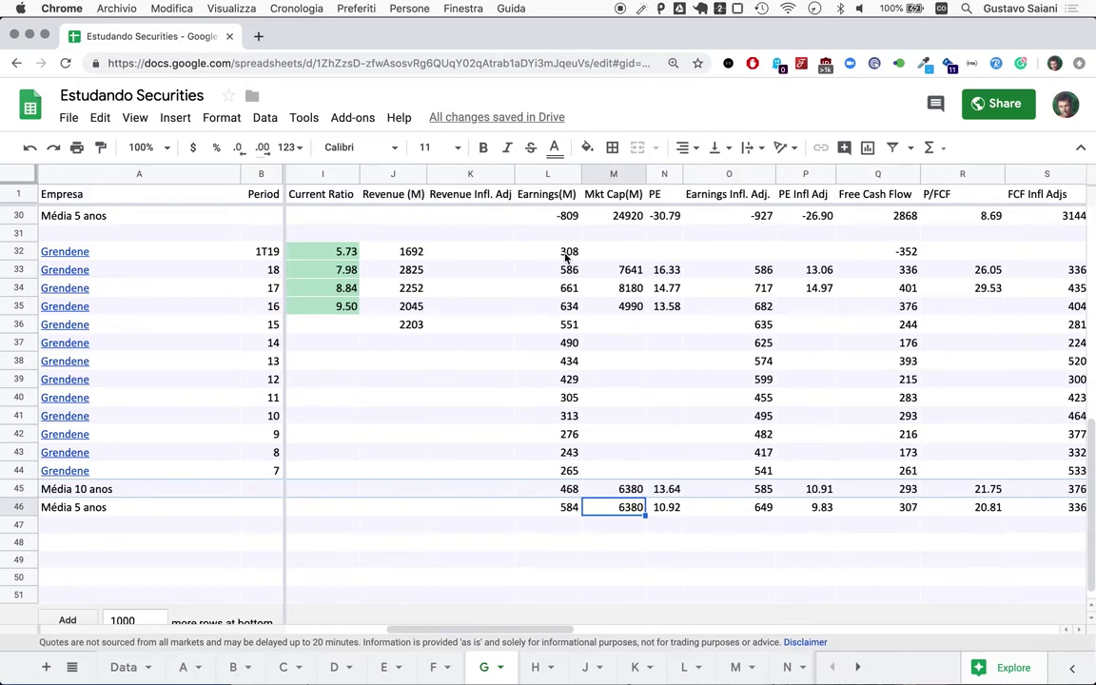
scroll(566, 257, right, 2)
scroll(565, 257, right, 2)
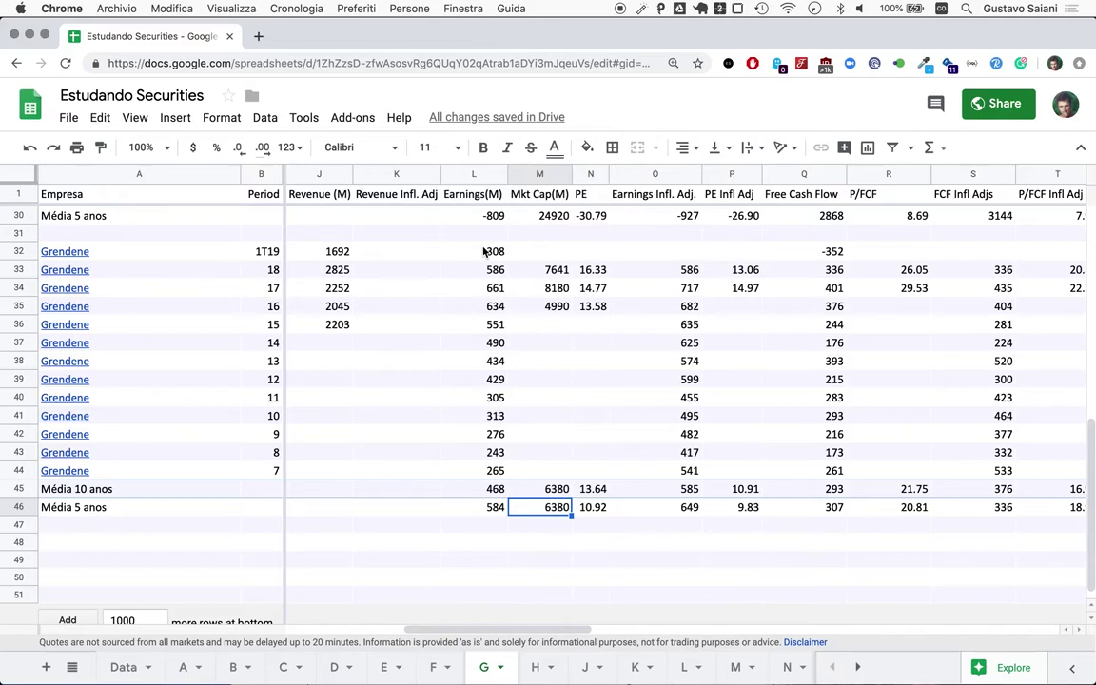
scroll(484, 251, left, 5)
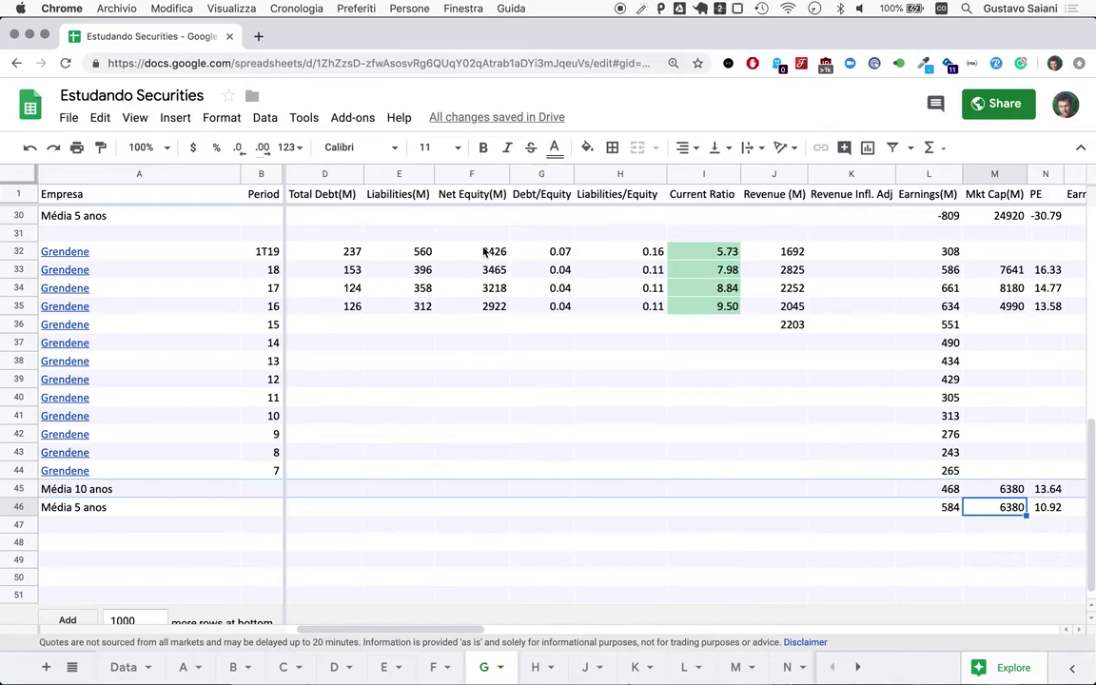
scroll(850, 517, right, 2)
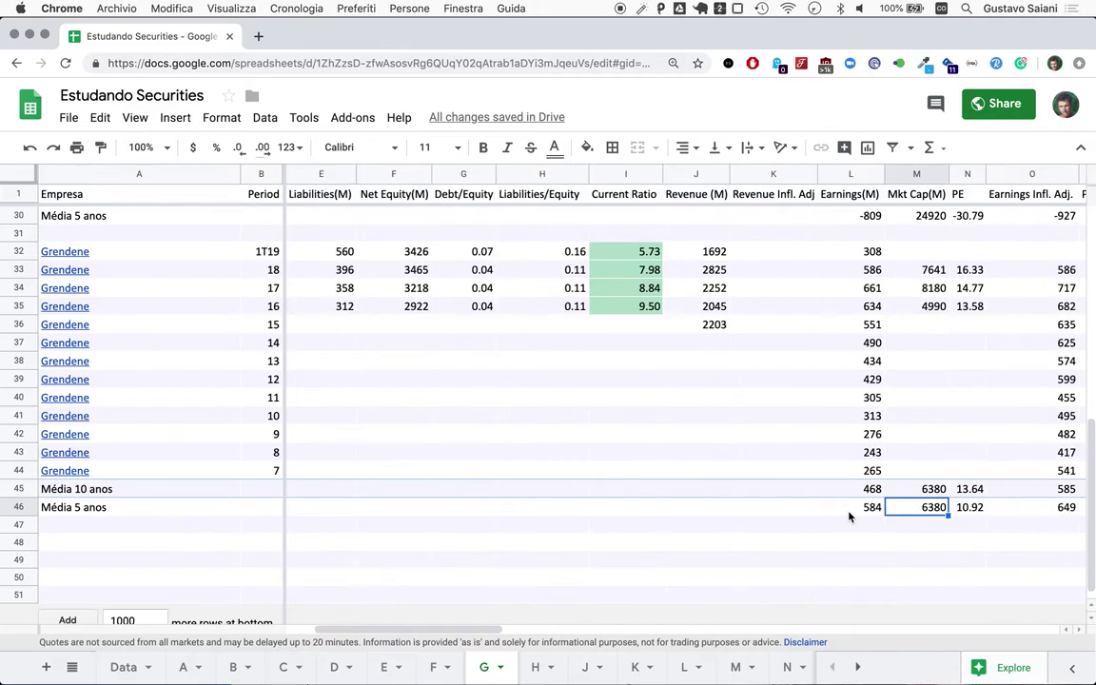
scroll(850, 517, right, 8)
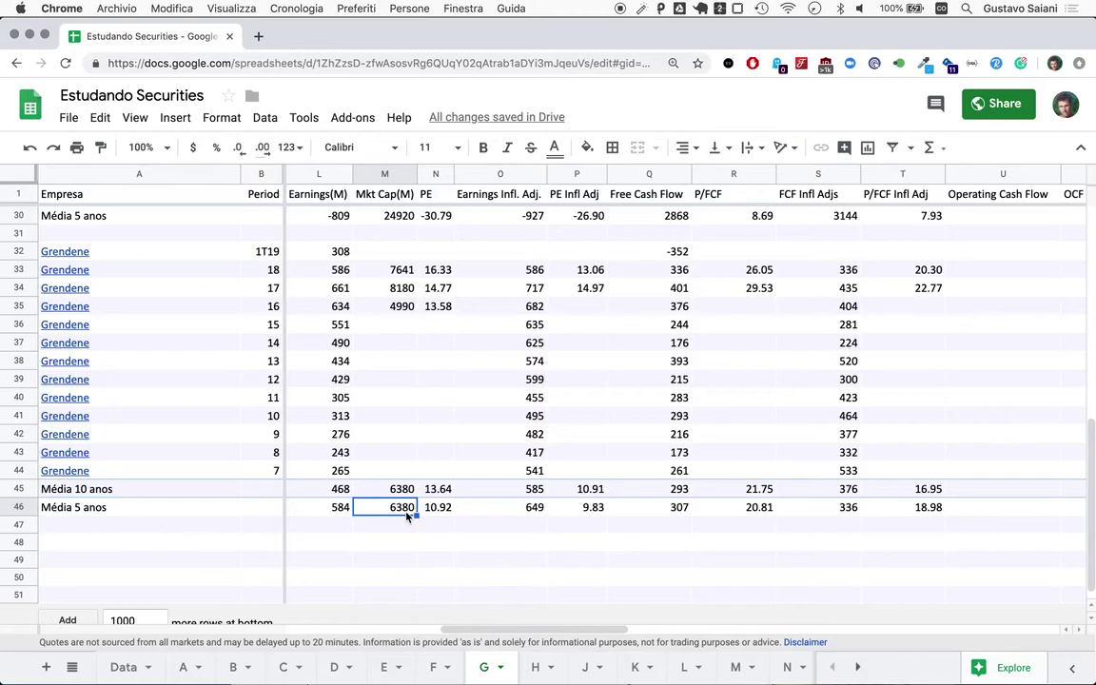
Step: Divide 6380 by 8180 in Calculator (about 0.78), then bring the Naive Investor note back
key(super+Tab)
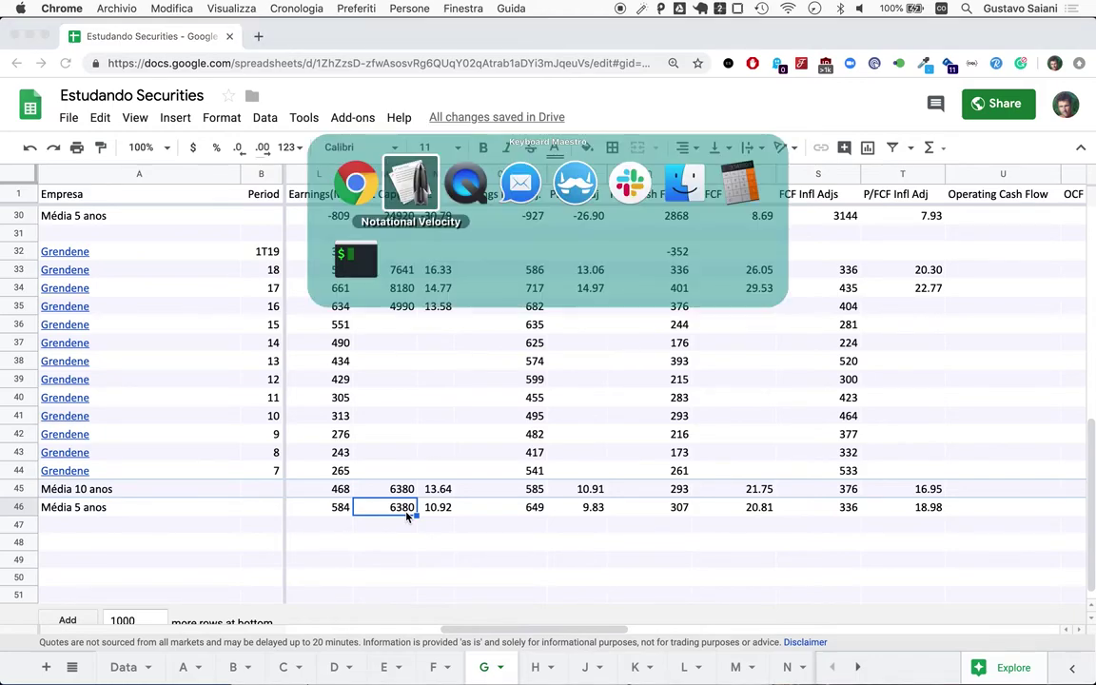
key(super+shift+Tab)
key(super+shift+Tab)
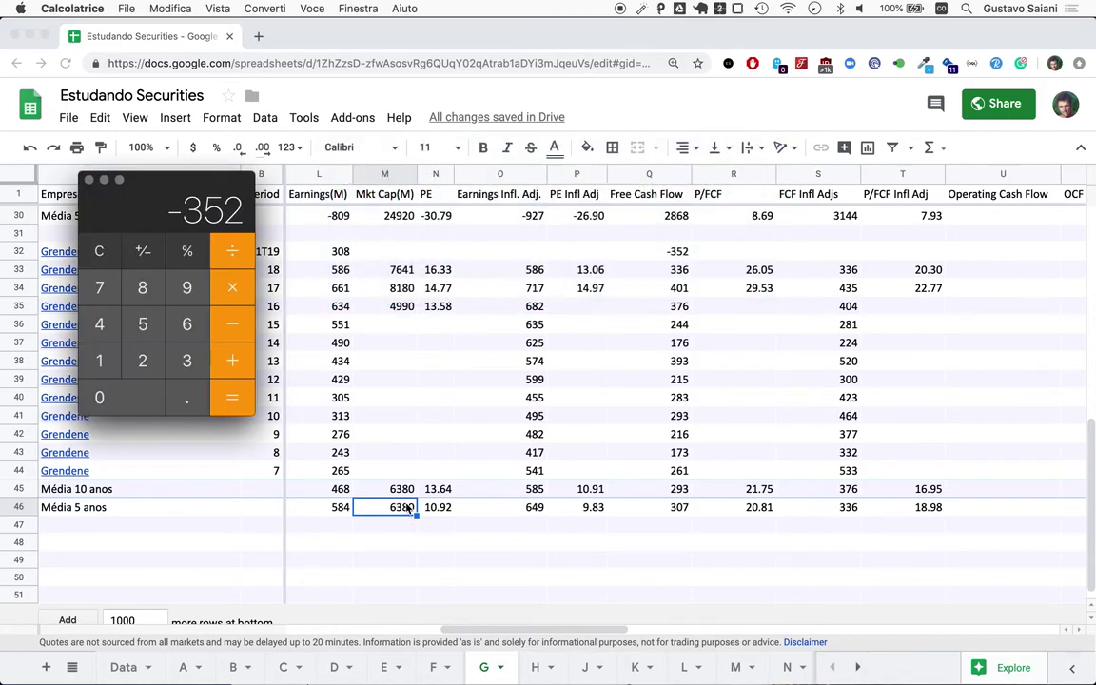
text(6380)
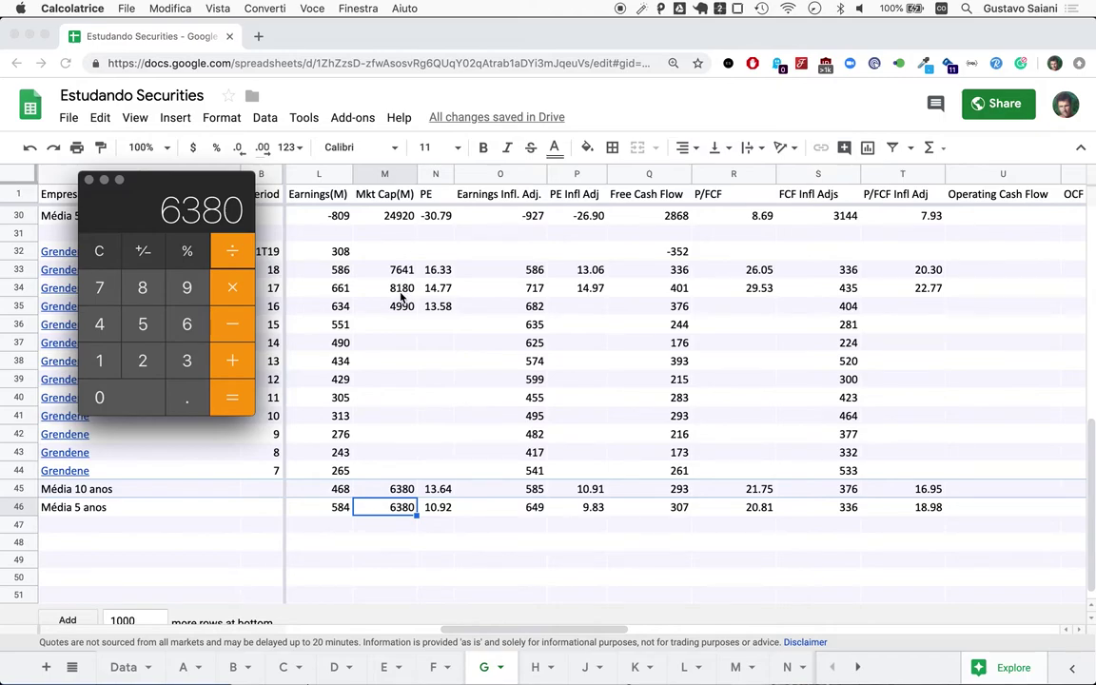
text(8180)
key(Return)
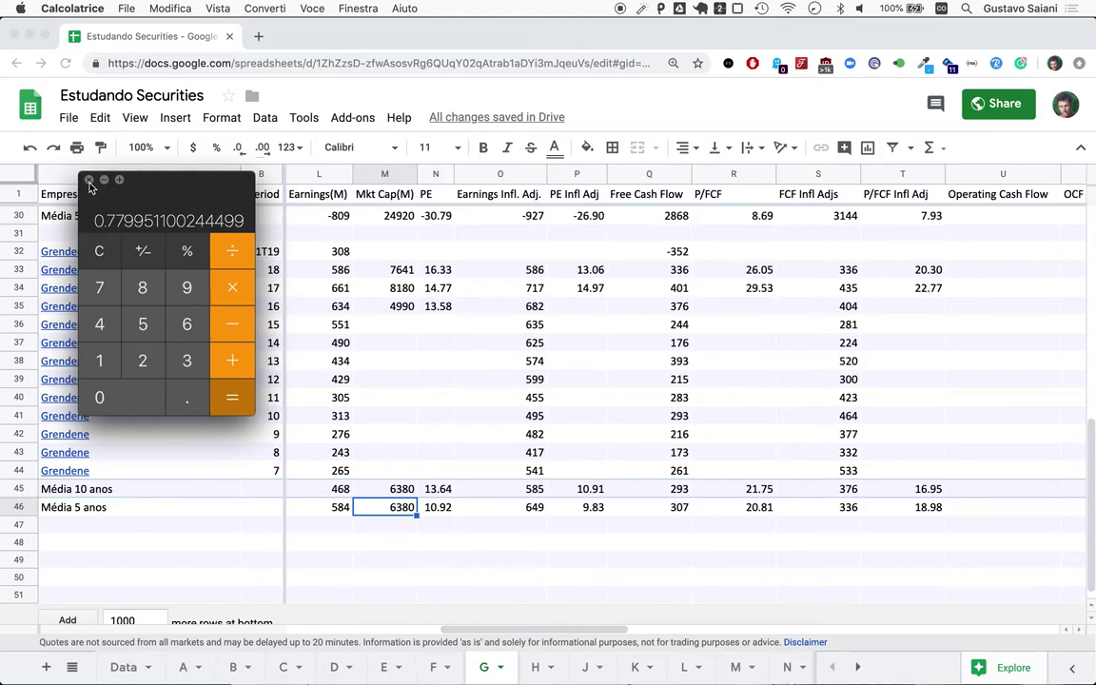
key(super+Tab)
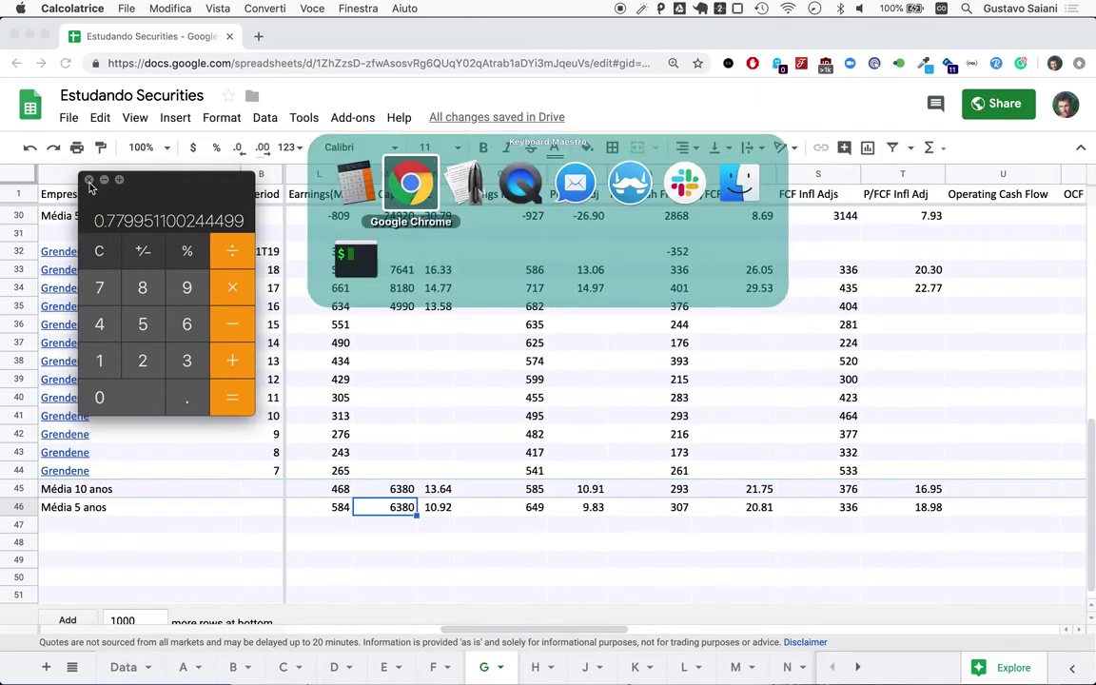
key(super+Tab)
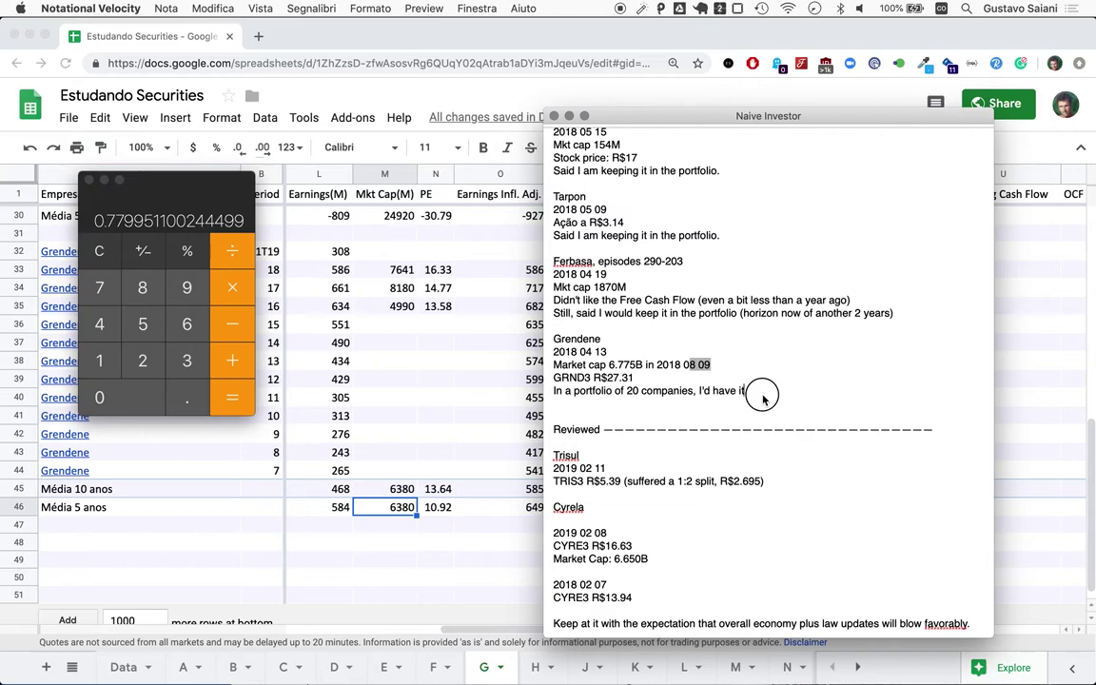
Step: Move the old 2018 Grendene entry under Reviewed, separated from Trisul by a blank line
drag(761, 392, 555, 333)
key(super+c)
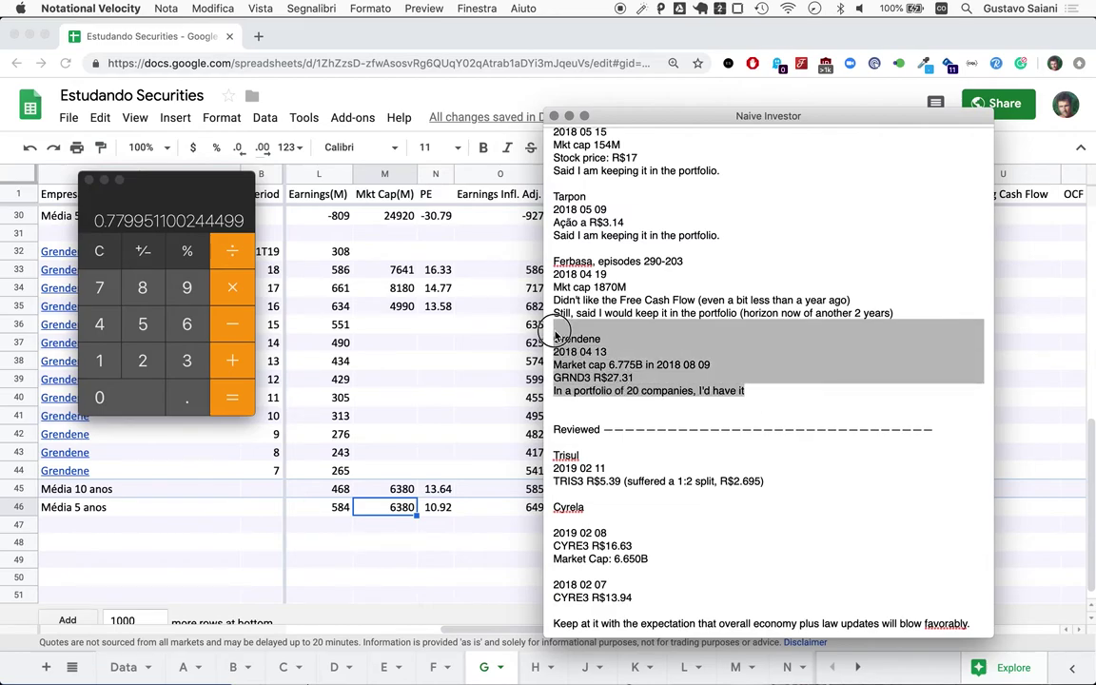
key(BackSpace)
click(564, 391)
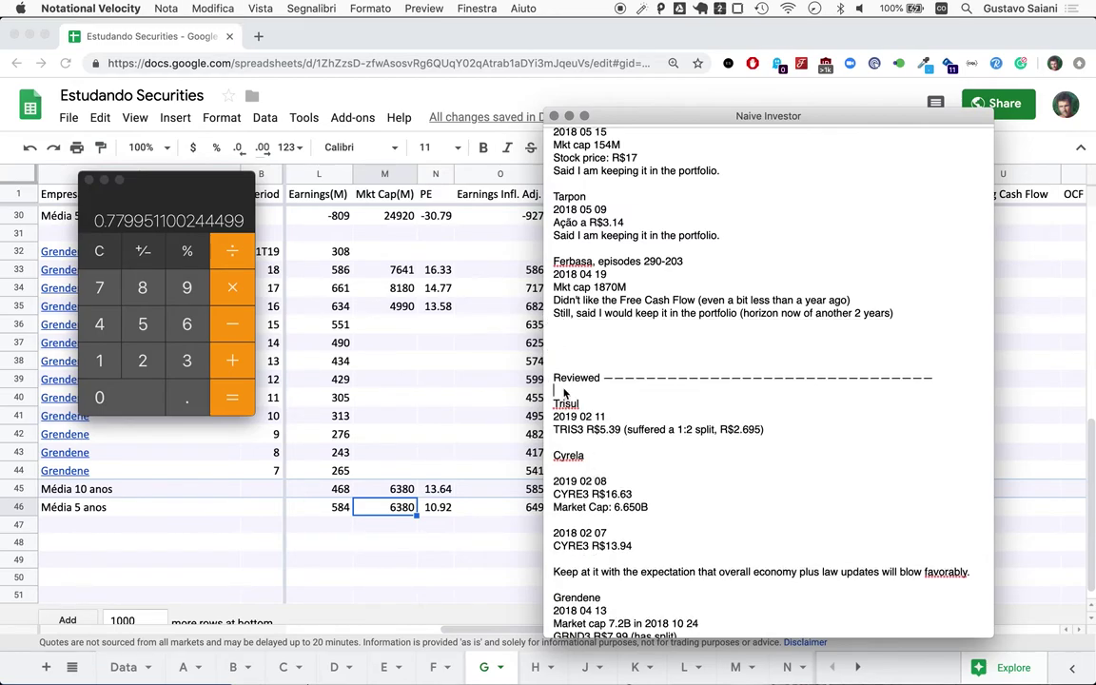
key(super+v)
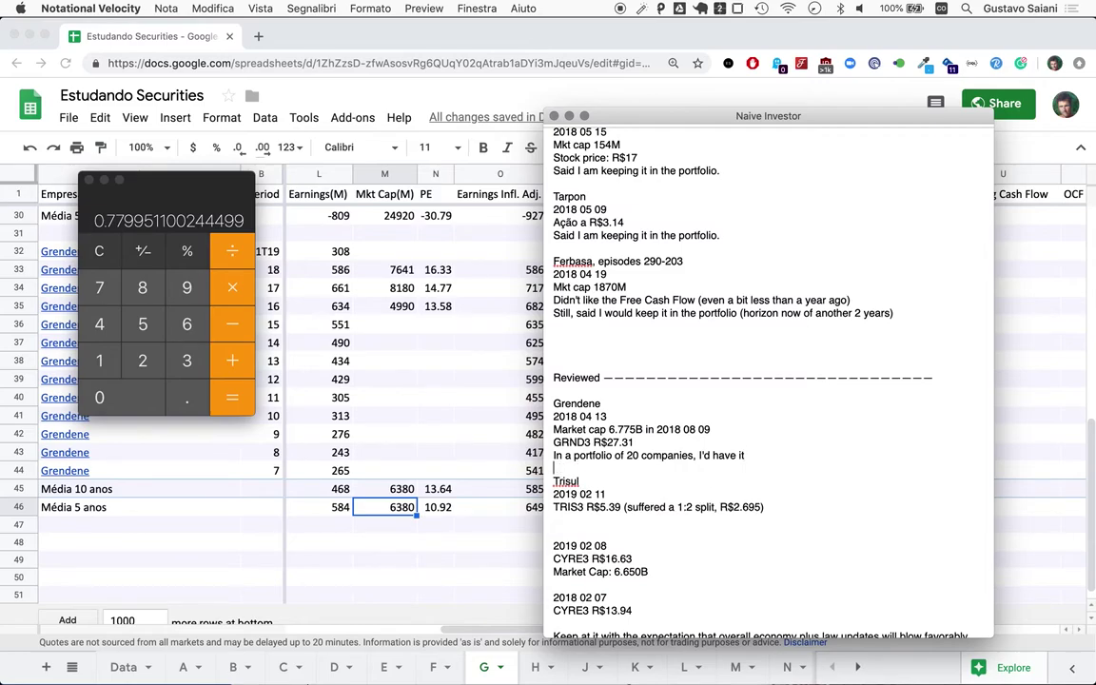
key(Return)
Step: Redate the Grendene entry to 2019 05 21 and start revising its market cap, typing 368
key(super+shift+Right)
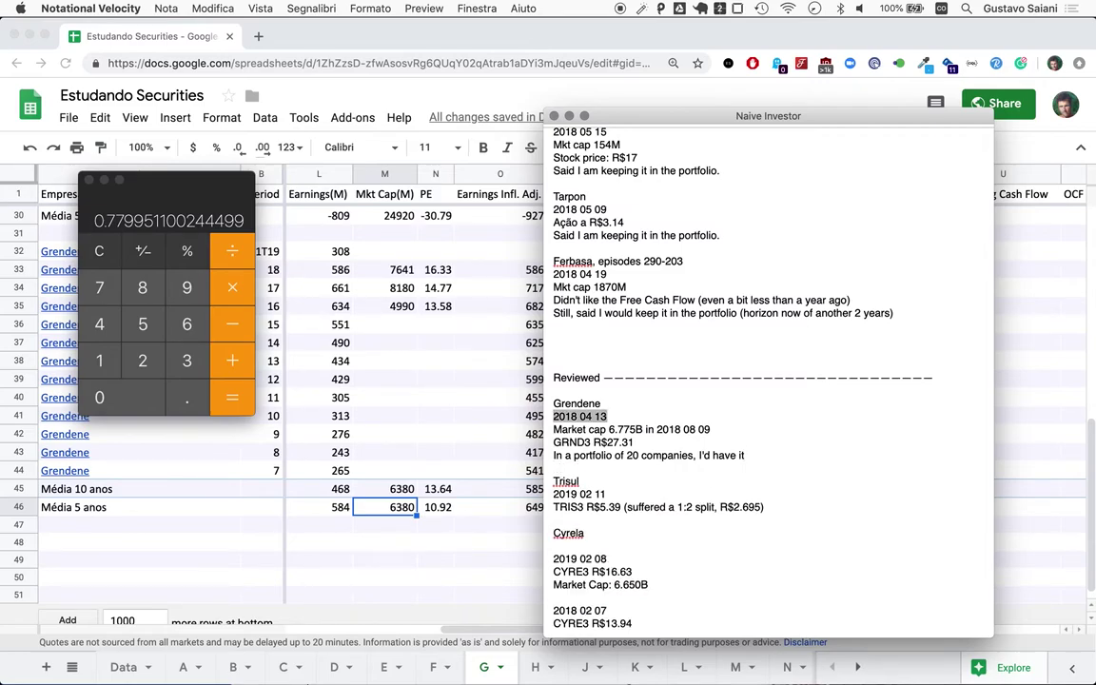
text(2019 05 21)
key(super+Right)
click(637, 429)
key(BackSpace)
key(BackSpace)
key(BackSpace)
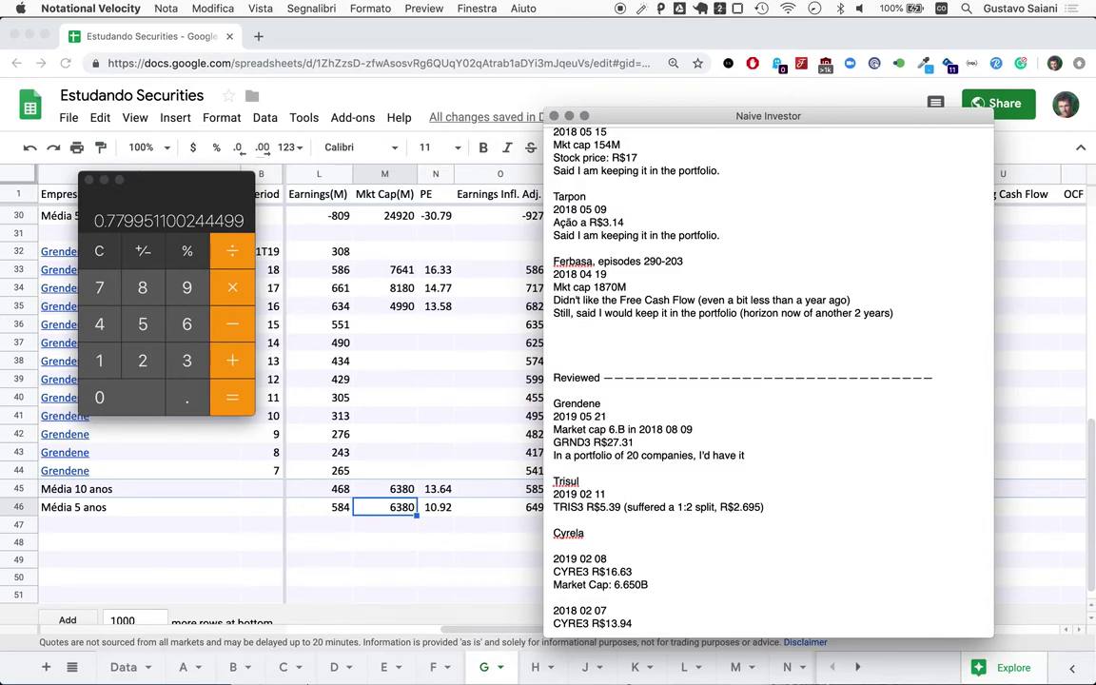
text(368)
click(343, 45)
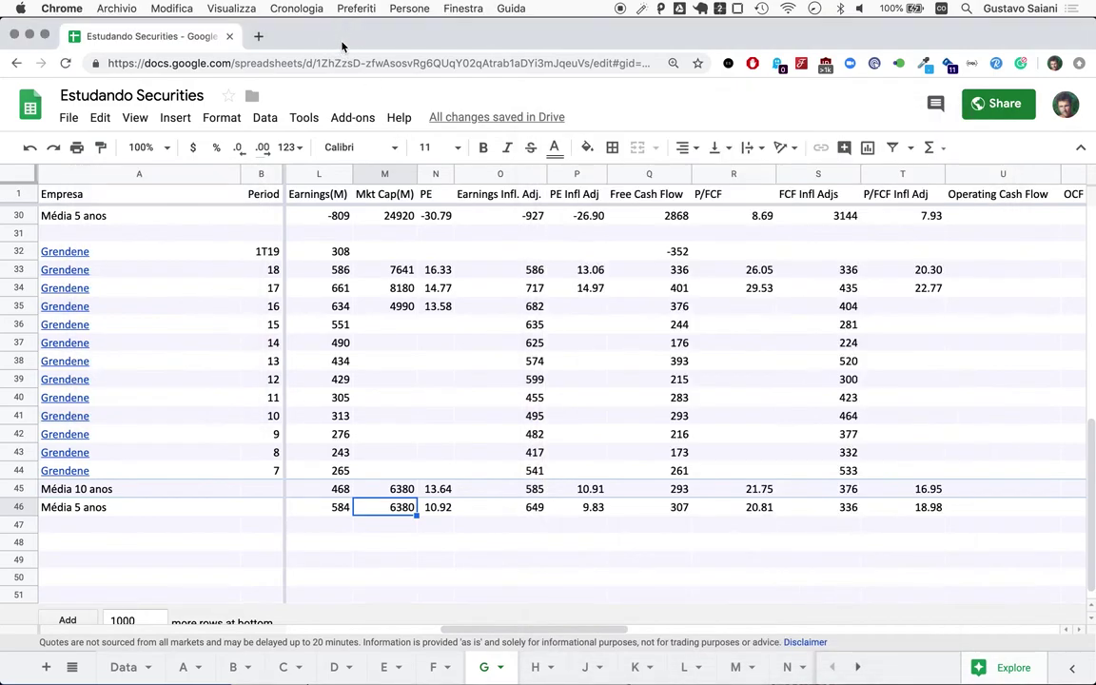
Step: Search Grendene's market cap in a new Chrome tab and change the GRND3 price from 27.31 to 7.07
key(super+t)
text(grene)
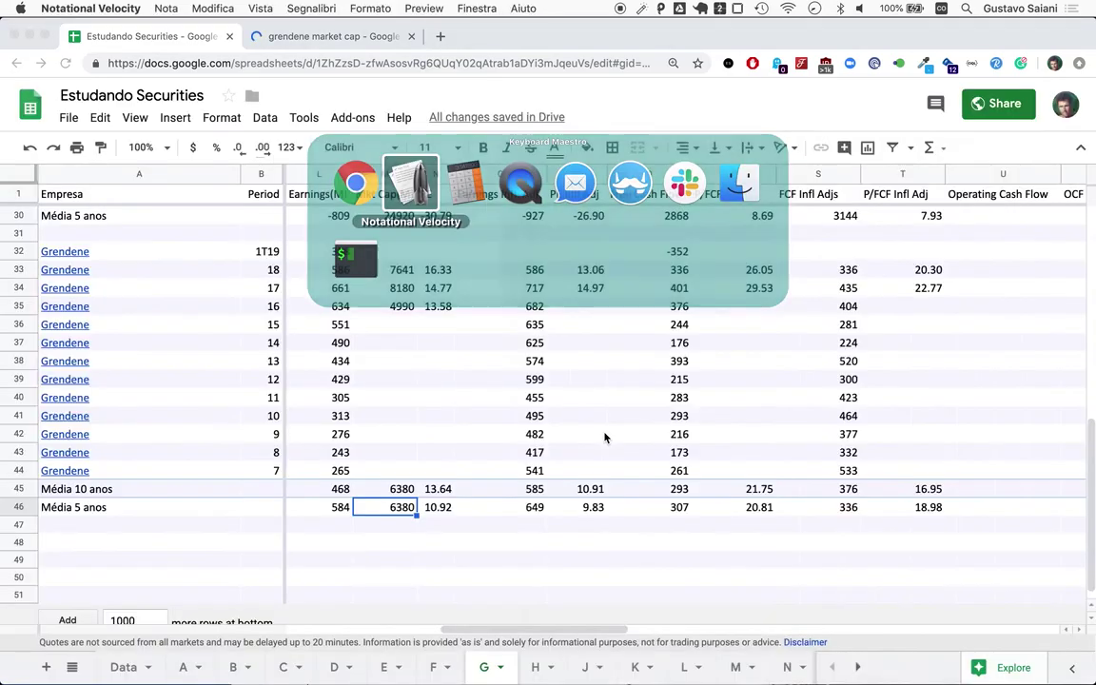
double_click(609, 442)
text(7.07)
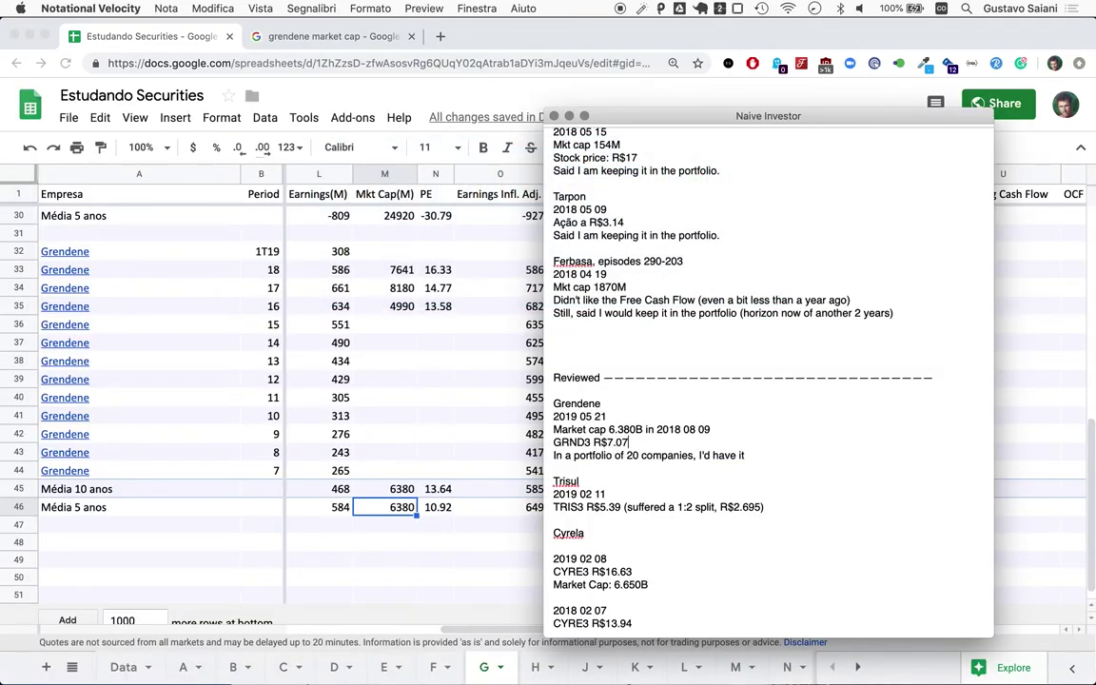
Step: Replace the old portfolio remark with 'First year (2018), would have in a portfolio of 20 companies'
triple_click(720, 455)
key(BackSpace)
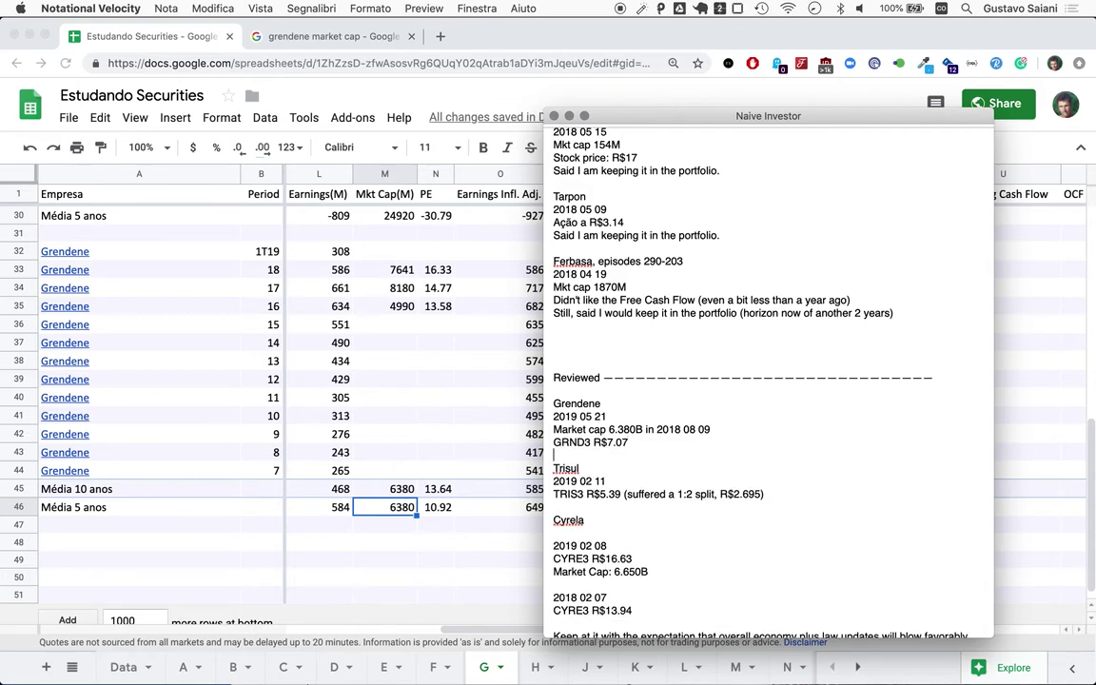
key(Return)
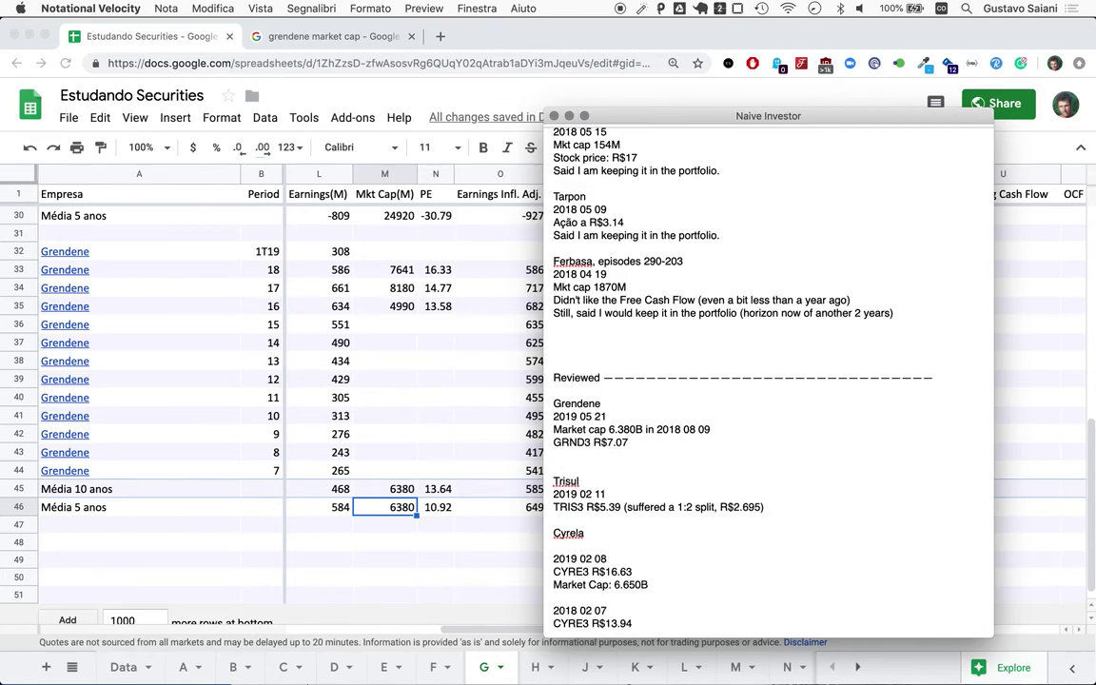
text(First year,)
key(BackSpace)
text((2018), would have in por)
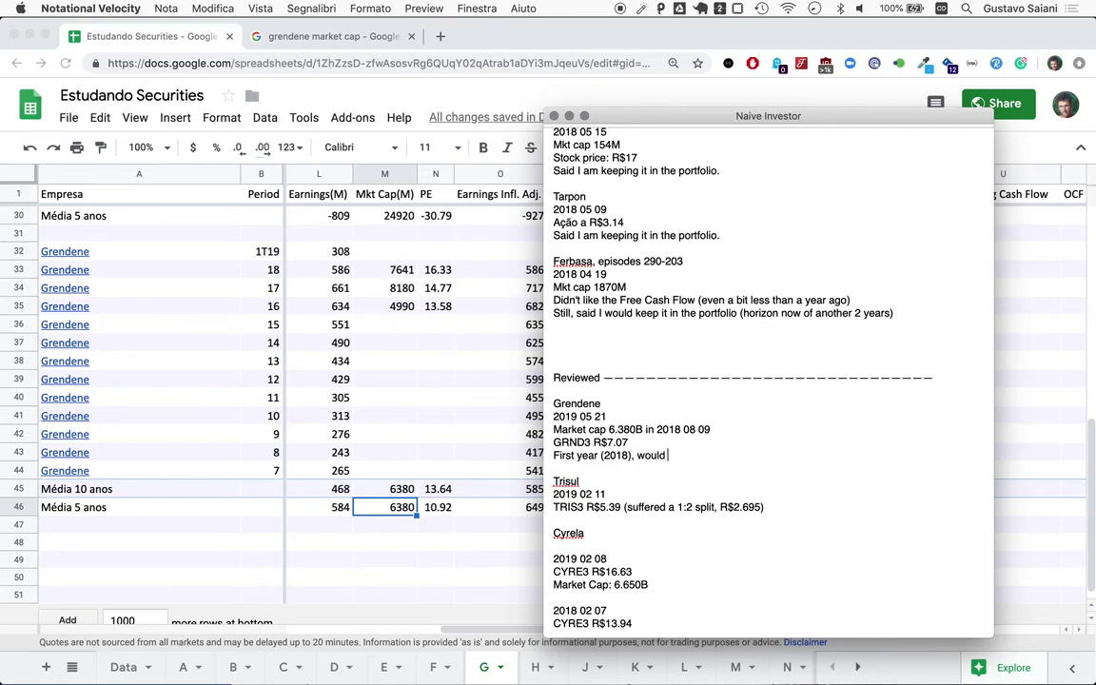
key(BackSpace)
key(BackSpace)
key(BackSpace)
text(a portfolio of 20)
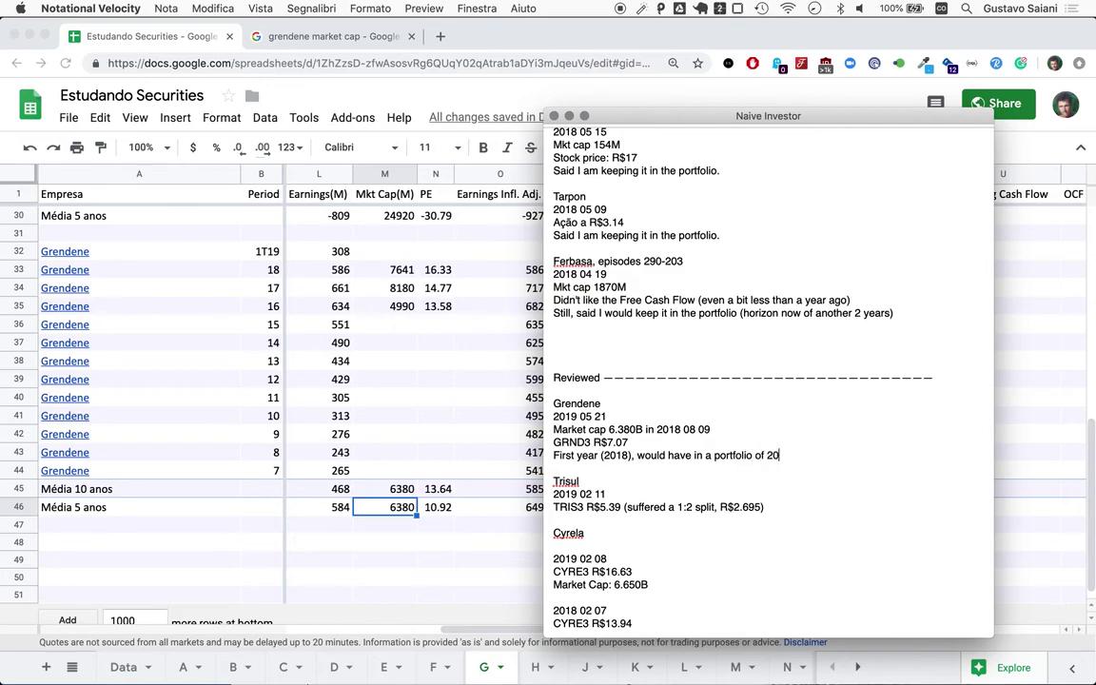
text( companies)
Step: Add the line 'Second year, had purchased stock' below the first-year remark
key(Return)
text(Second)
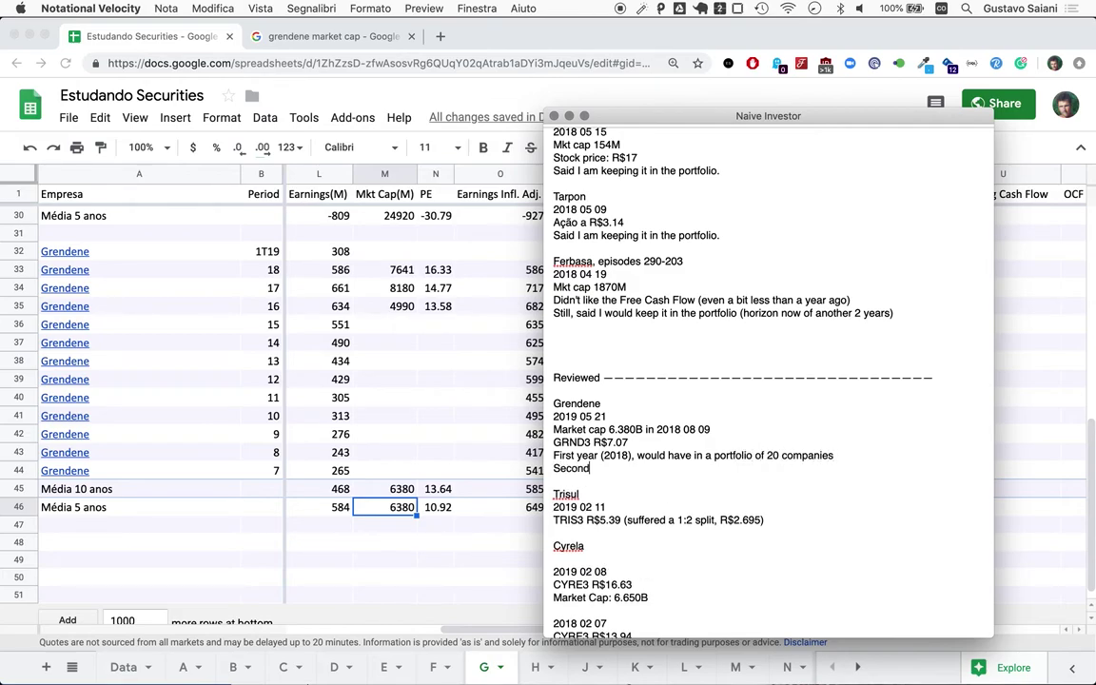
text( year, had purche)
key(BackSpace)
text(ased )
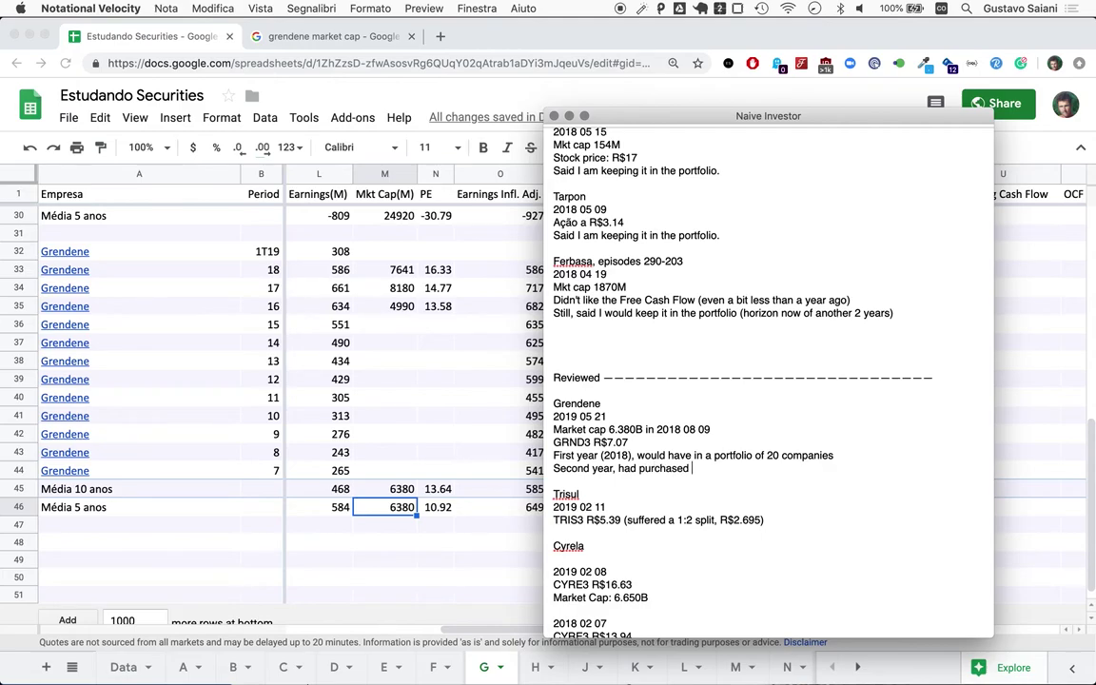
text(stock)
key(Return)
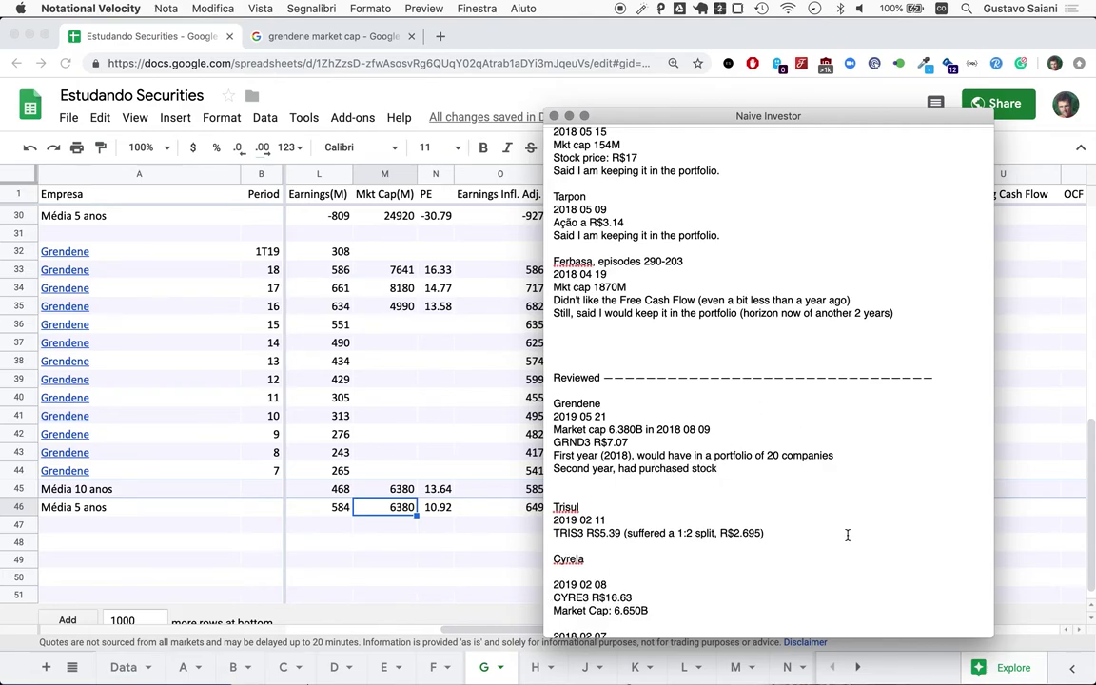
Step: Delete the blank line after 'Second year, had purchased stock' so the Grendene entry sits directly above Trisul
scroll(836, 552, down, 2)
scroll(836, 552, down, 6)
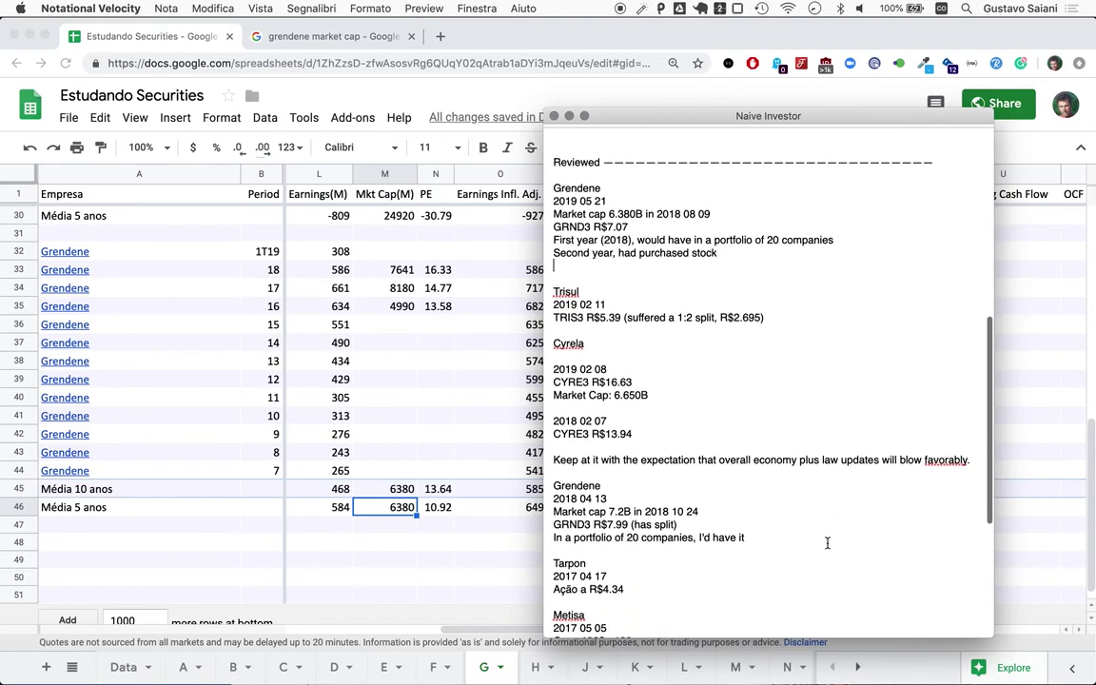
scroll(794, 479, down, 4)
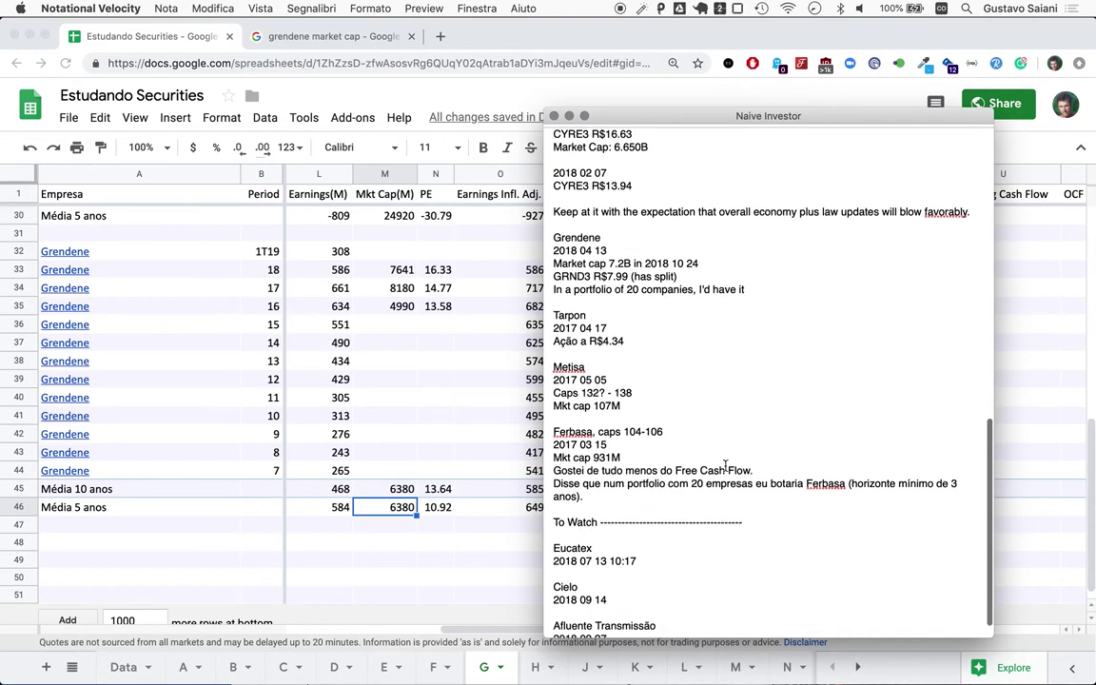
scroll(590, 453, down, 1)
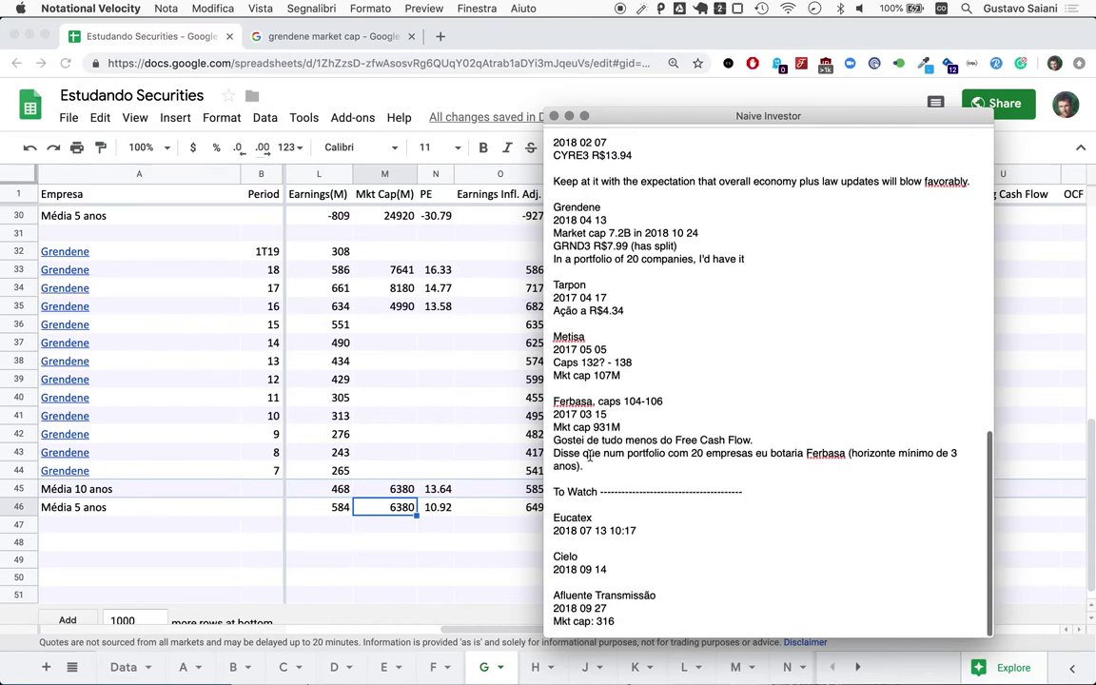
scroll(592, 513, up, 1)
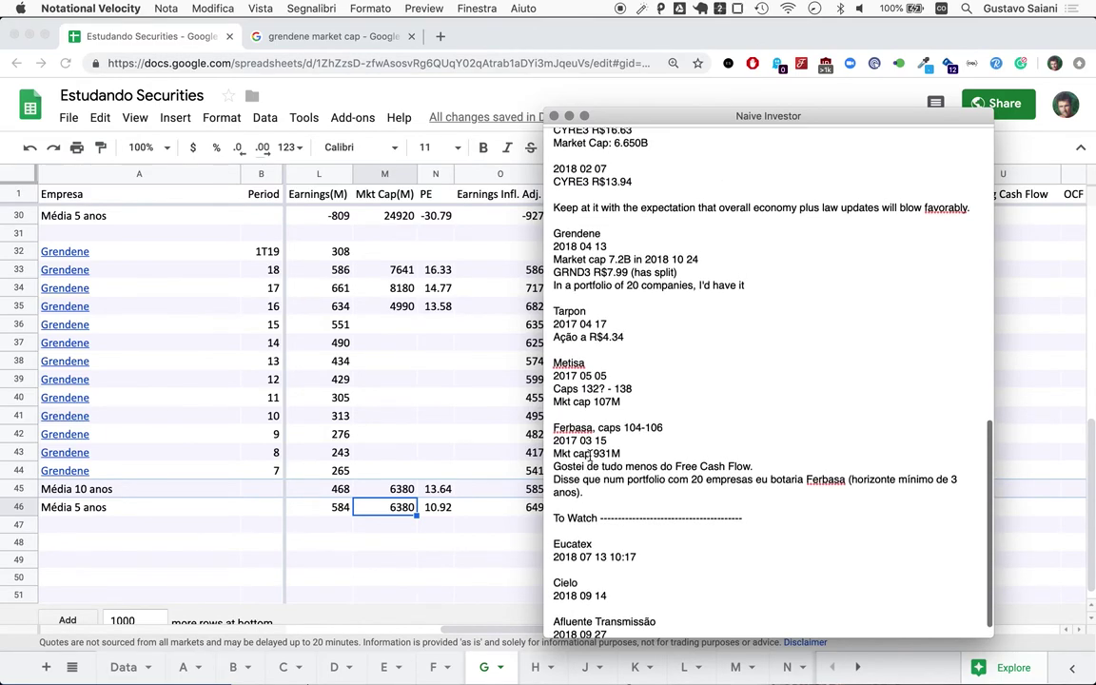
scroll(593, 568, down, 1)
scroll(594, 569, up, 2)
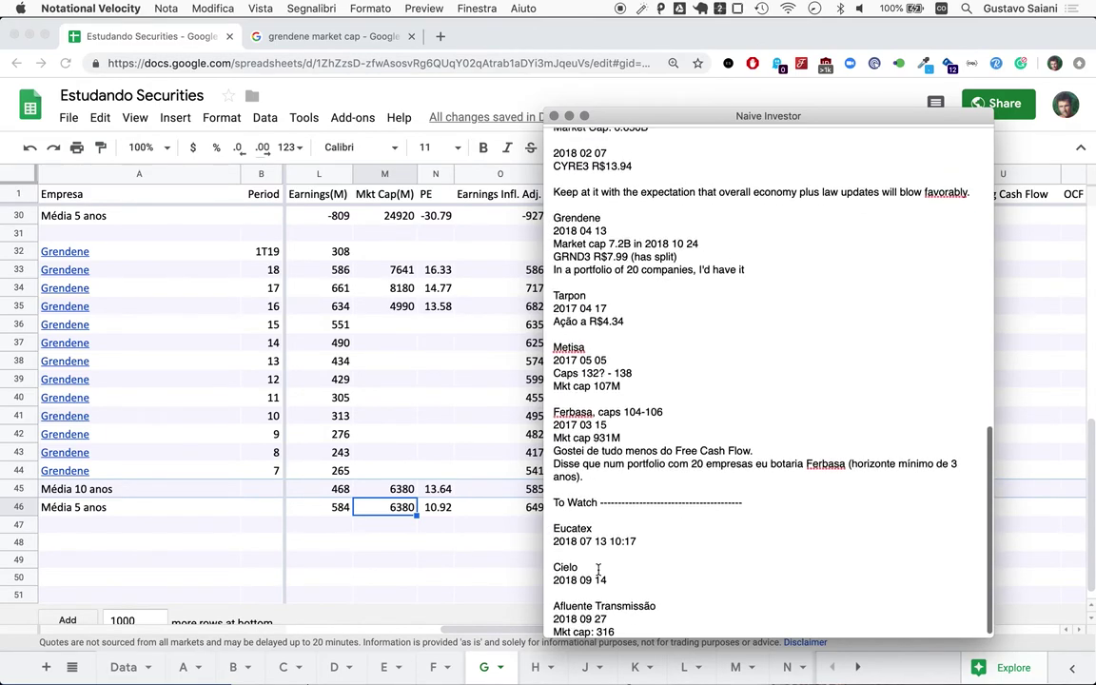
scroll(598, 569, up, 10)
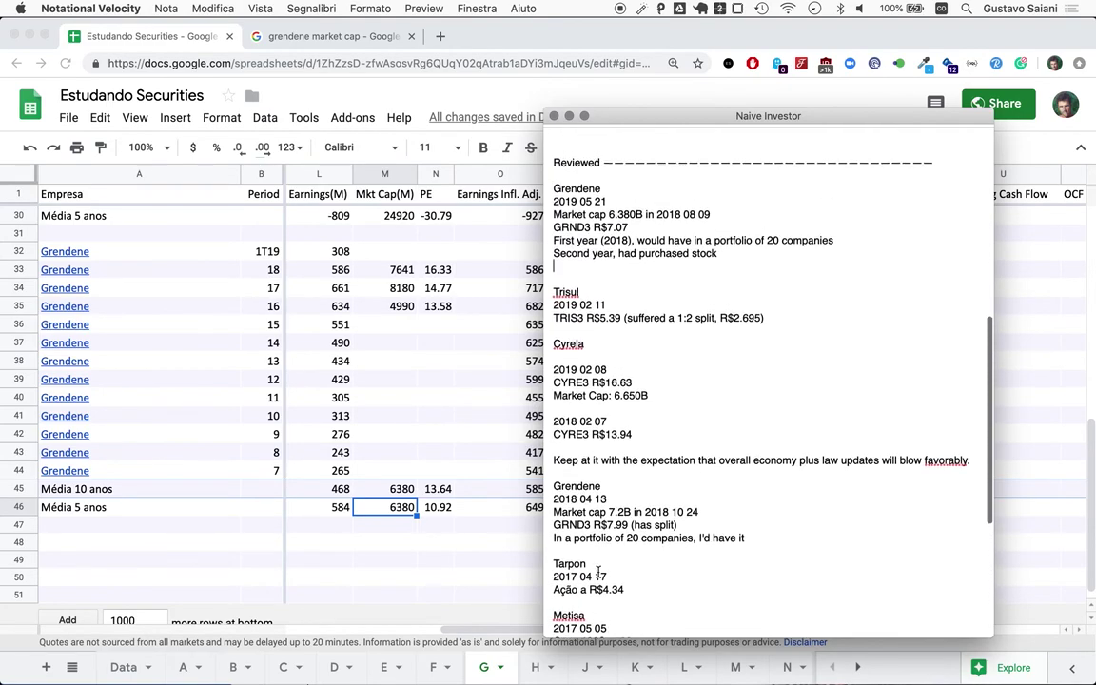
key(BackSpace)
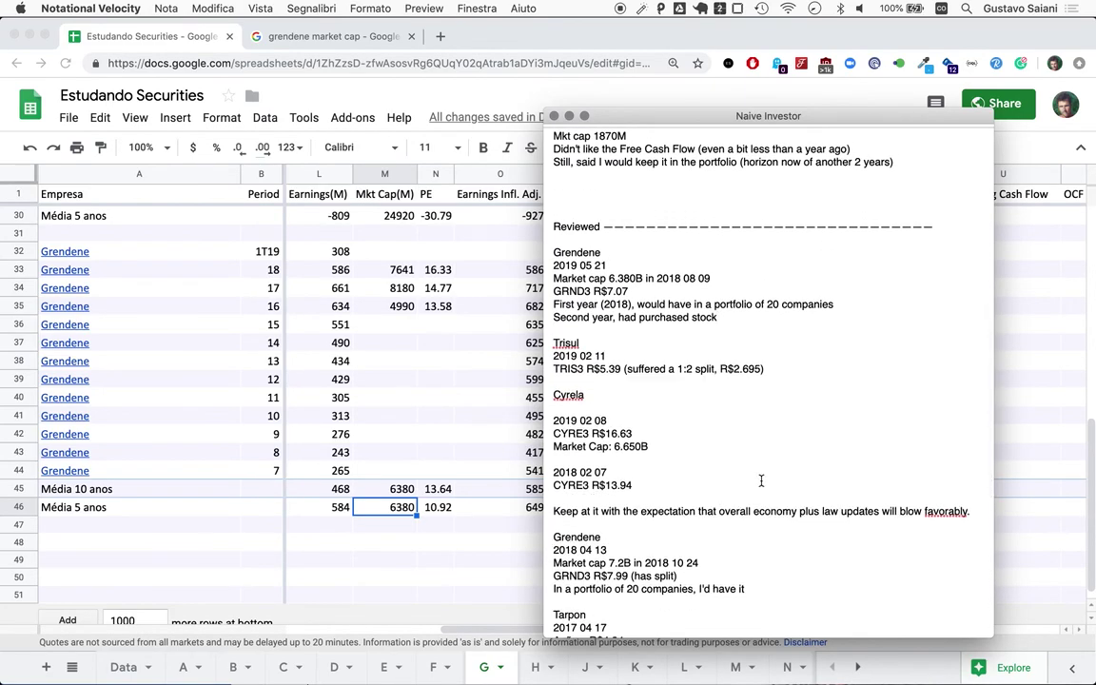
scroll(740, 445, up, 2)
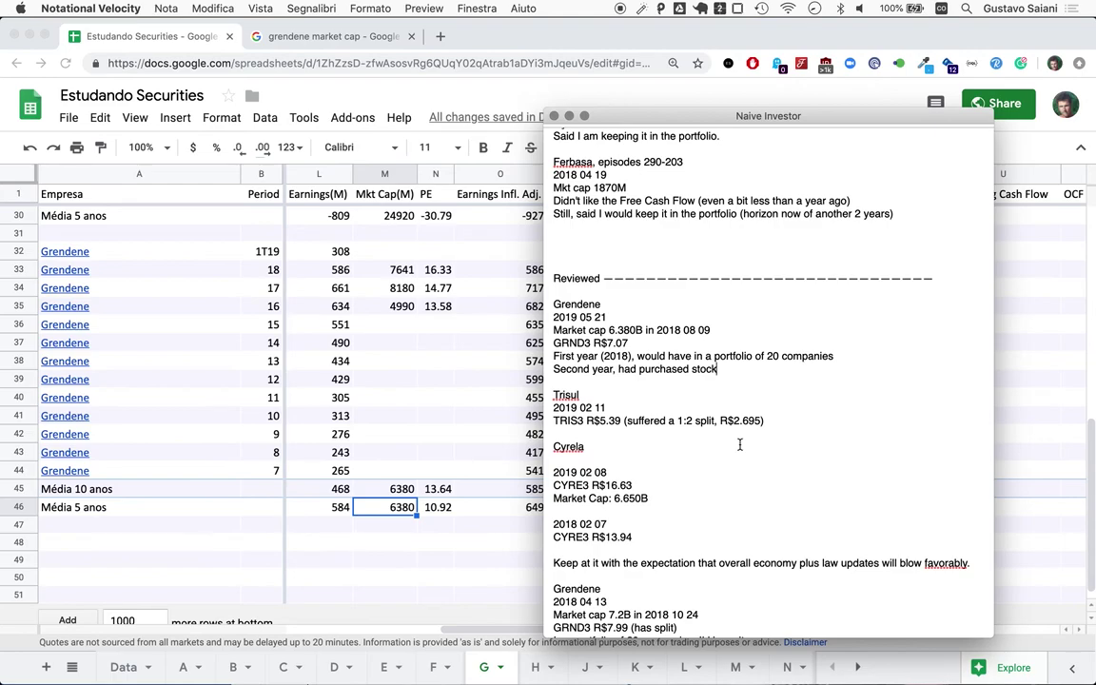
key(Up)
key(Up)
key(Up)
key(alt+Left)
key(alt+Left)
key(alt+Left)
key(alt+Left)
key(Down)
key(Down)
key(Down)
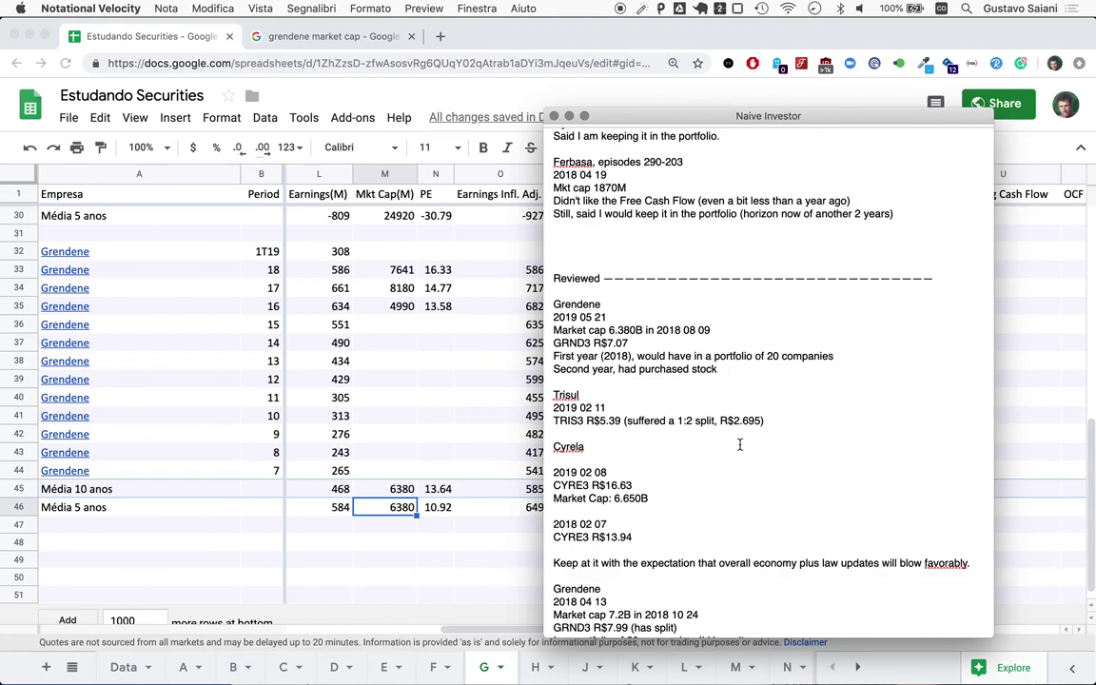